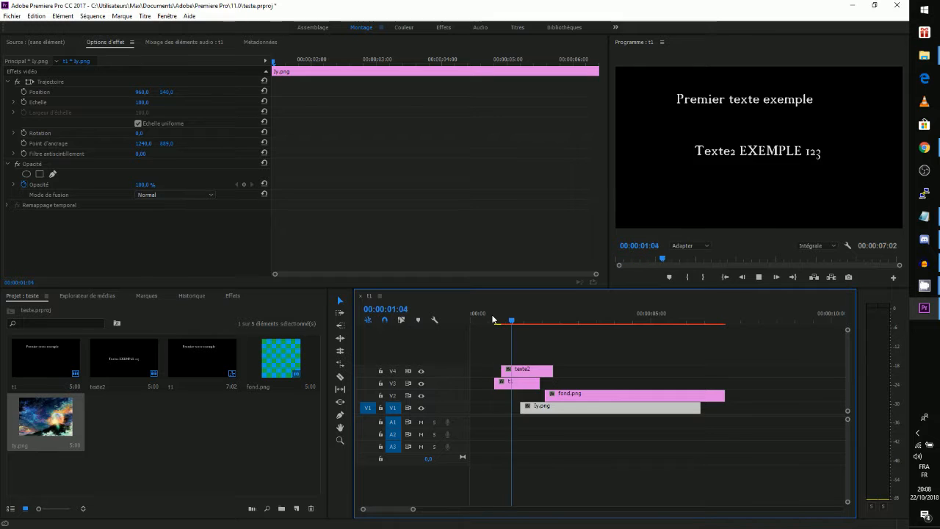
Play the beginning of the t1 sequence several times to review how the text and image clips appear
key(space)
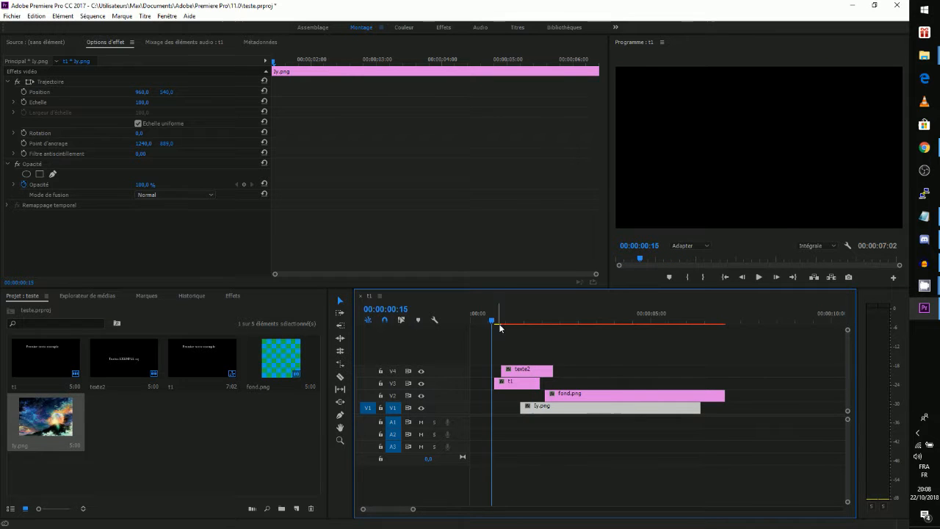
key(space)
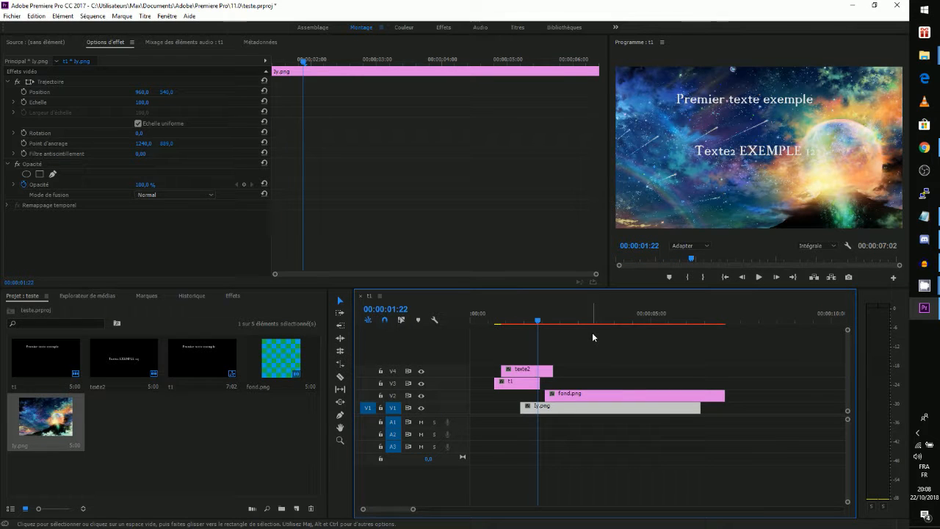
click(517, 323)
key(space)
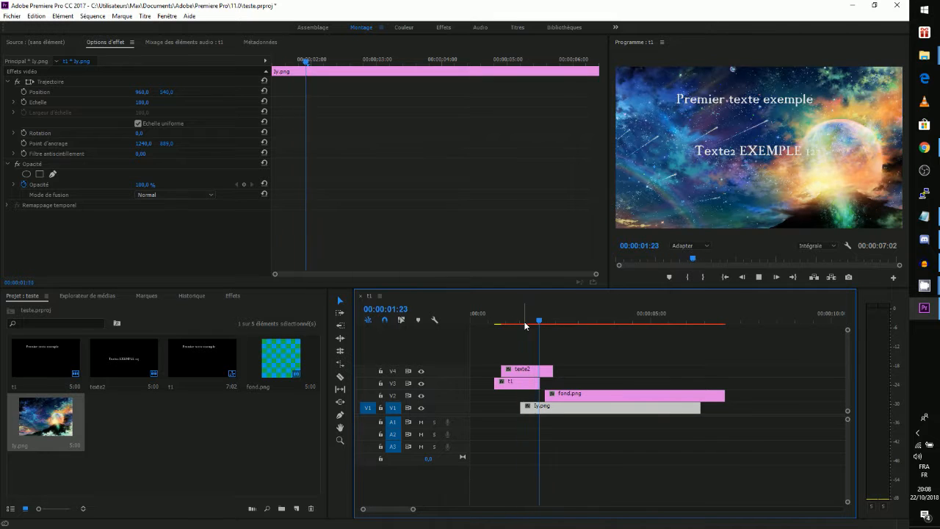
key(space)
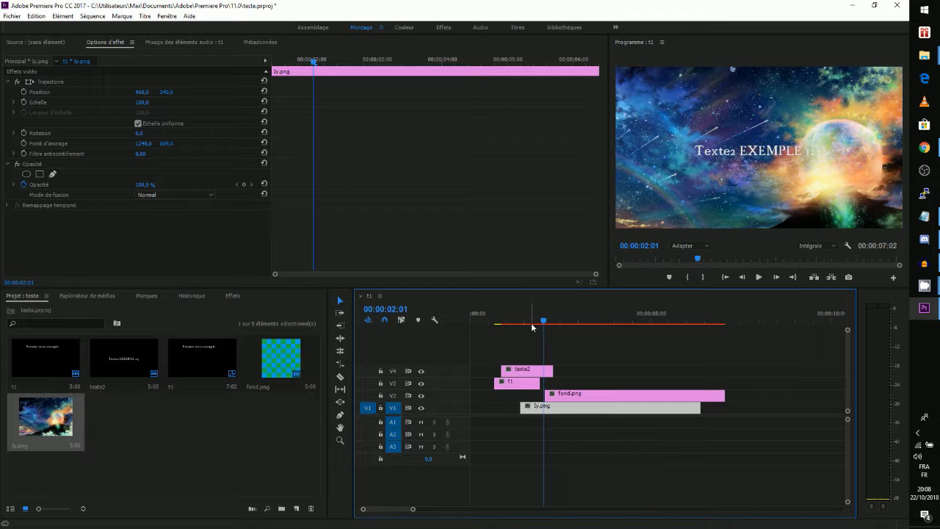
click(489, 311)
key(space)
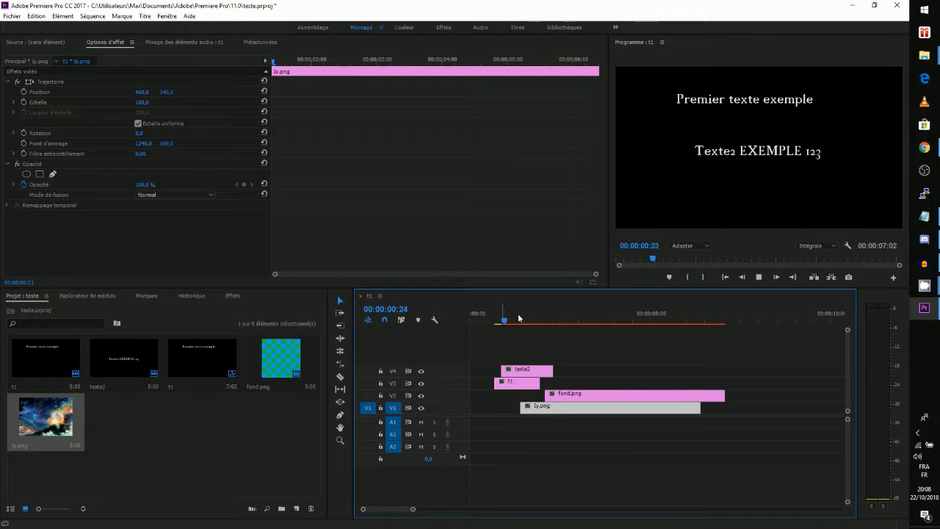
key(space)
Open the effects library and expand the video effects, the video transitions and their Diaphragme category
click(231, 296)
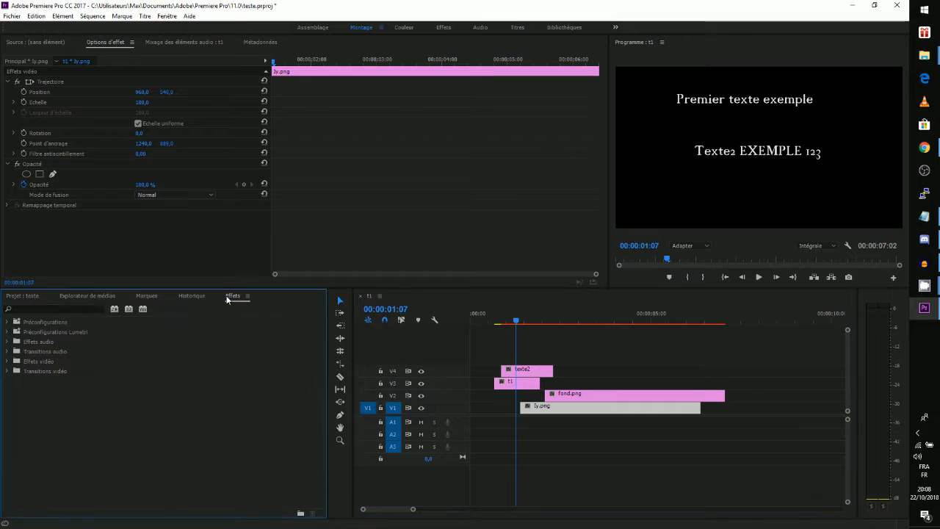
click(8, 361)
scroll(57, 415, down, 2)
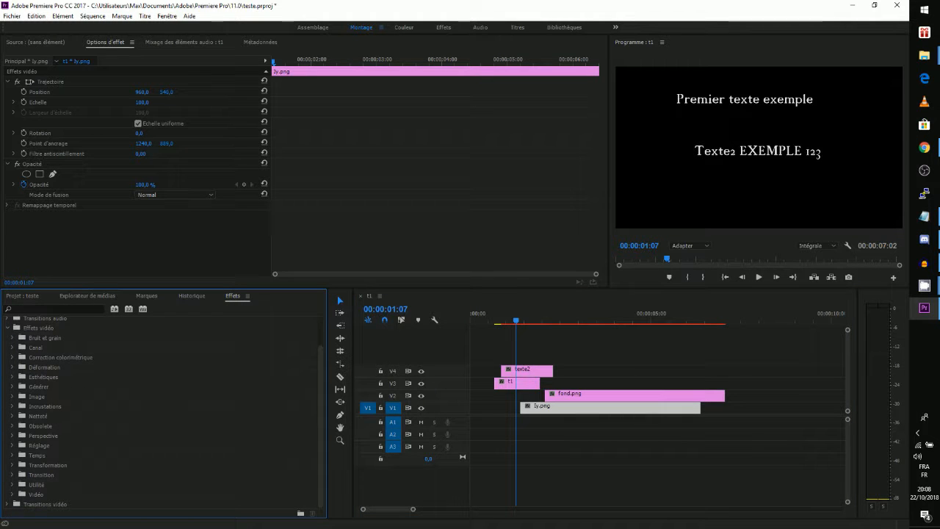
click(8, 504)
scroll(10, 508, down, 3)
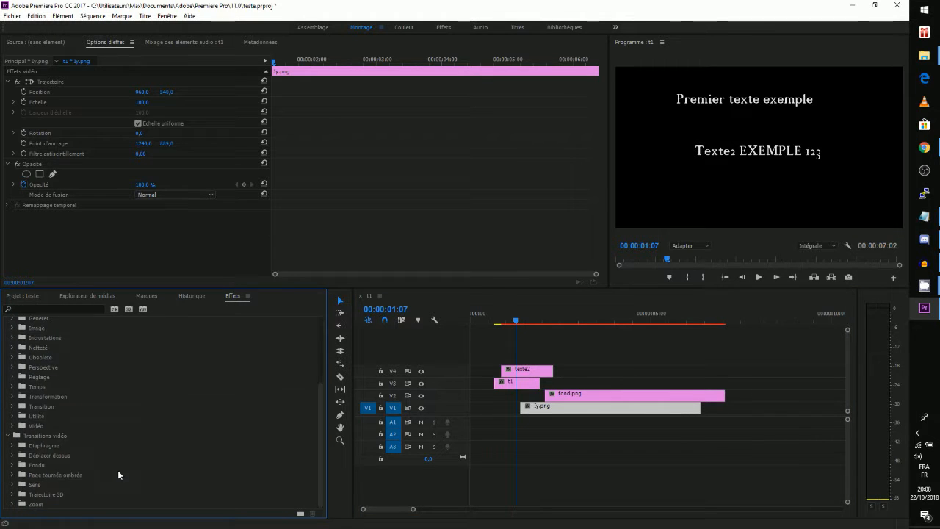
click(12, 445)
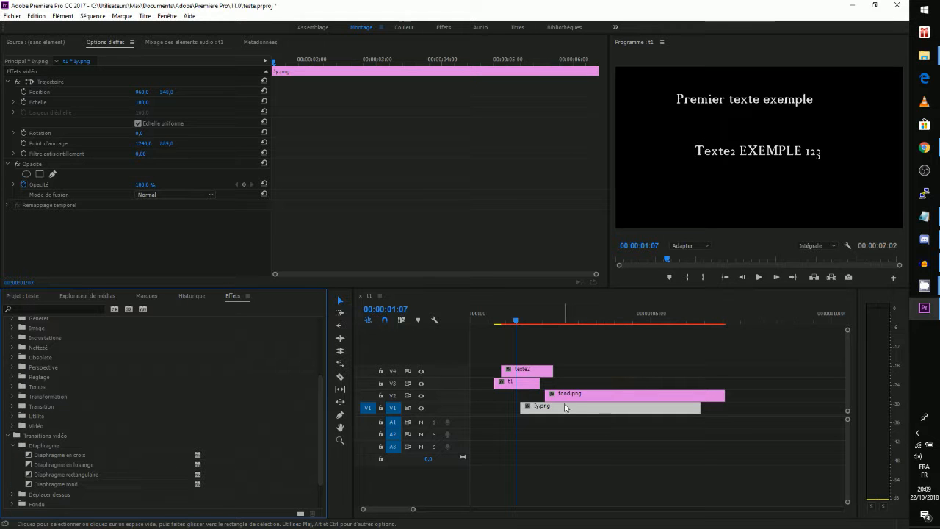
Move the fond.png clip from V2 to V4 directly after texte2 and preview the cut between them
mouse_move(572, 397)
mouse_down()
mouse_move(589, 373)
mouse_move(579, 381)
mouse_up()
key(space)
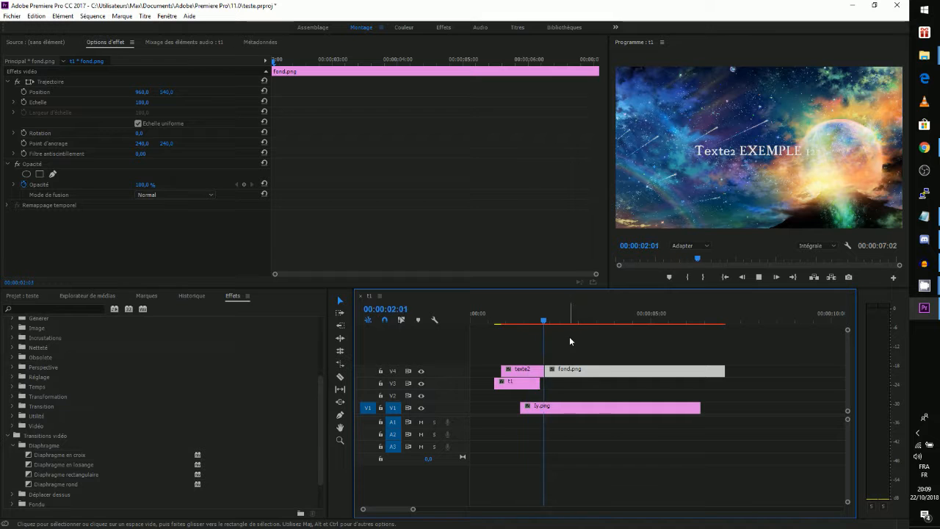
key(space)
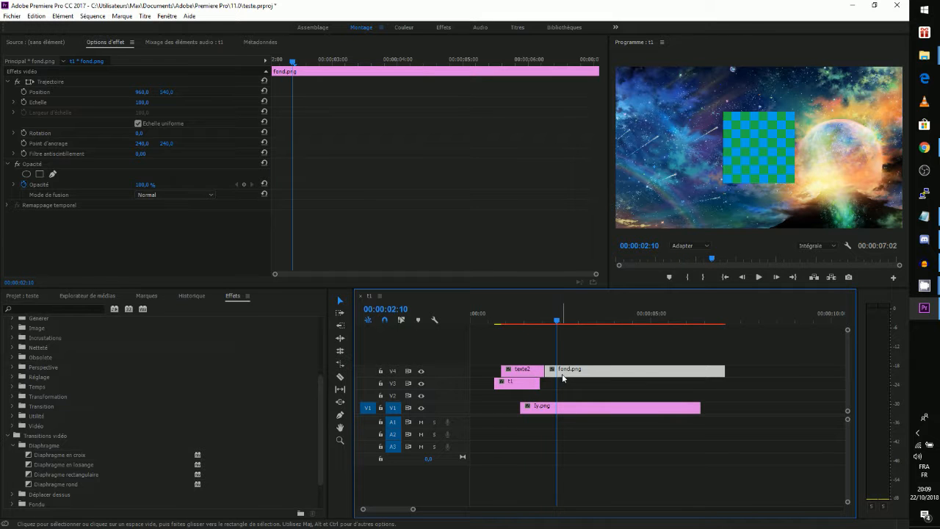
click(535, 321)
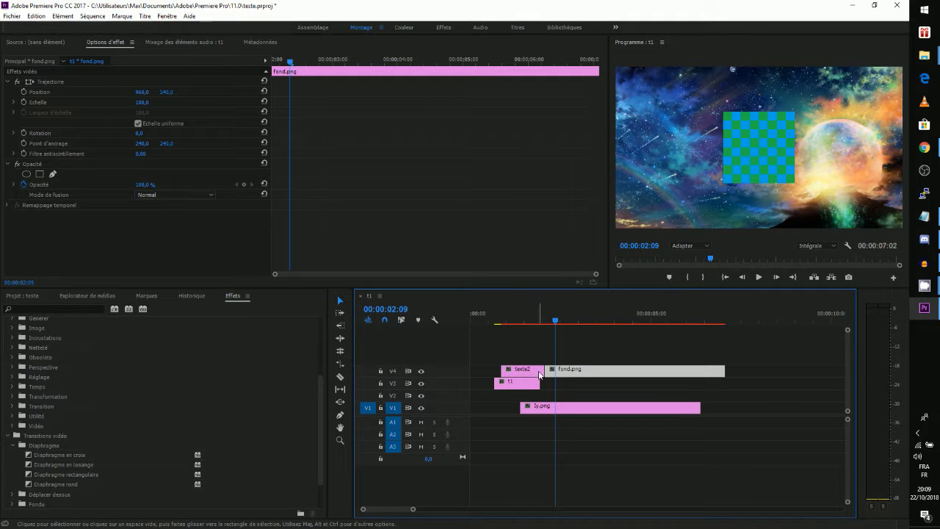
Rearrange the clips: shift texte2 earlier on V4, move fond.png to V5, and place ly.png directly after t1 on V3
drag(541, 373, 533, 315)
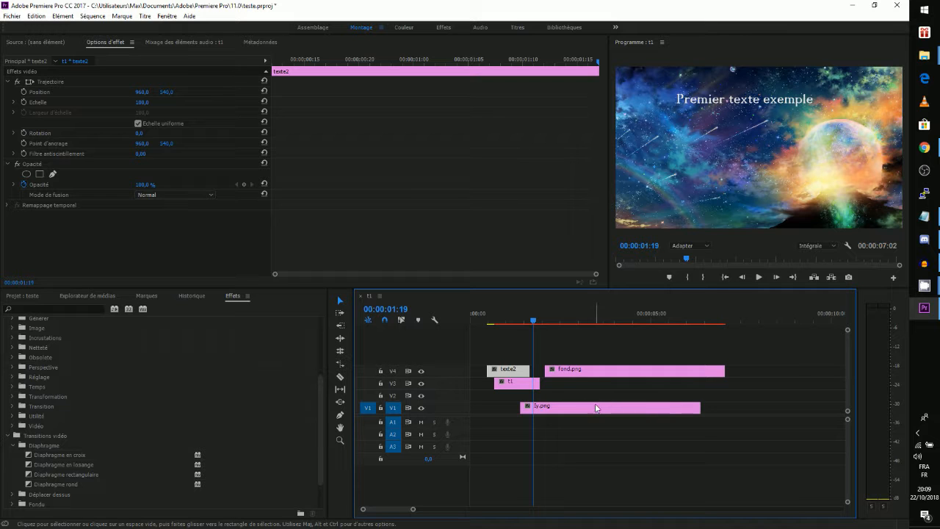
drag(597, 410, 654, 362)
key(space)
key(space)
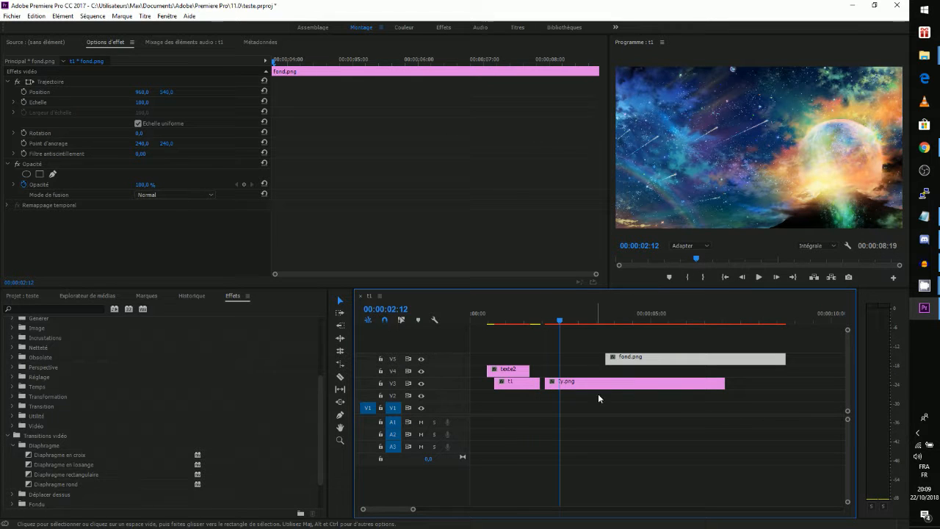
mouse_move(597, 383)
mouse_down()
mouse_move(588, 385)
mouse_move(596, 390)
mouse_up()
Apply the Fondu additif transition from the Fondu category to the cut between t1 and ly.png, and preview it
scroll(121, 509, down, 2)
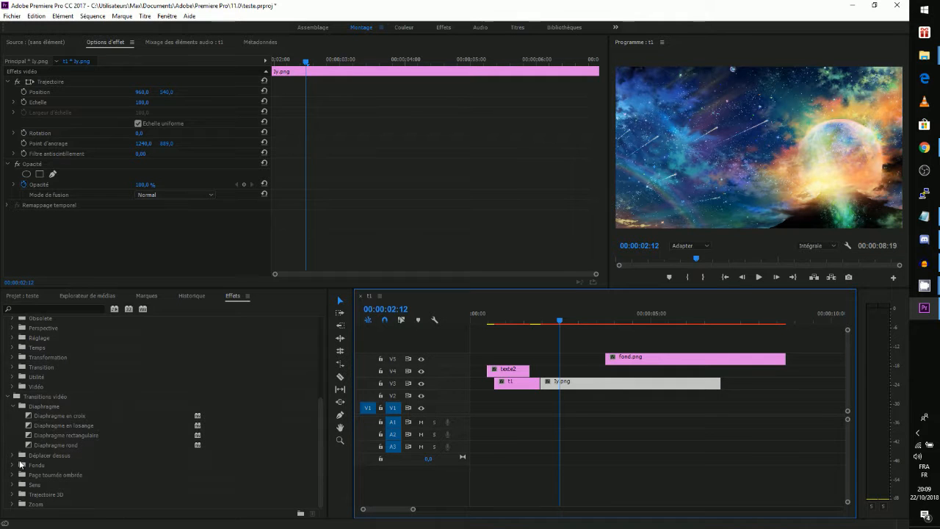
click(13, 465)
scroll(98, 473, down, 3)
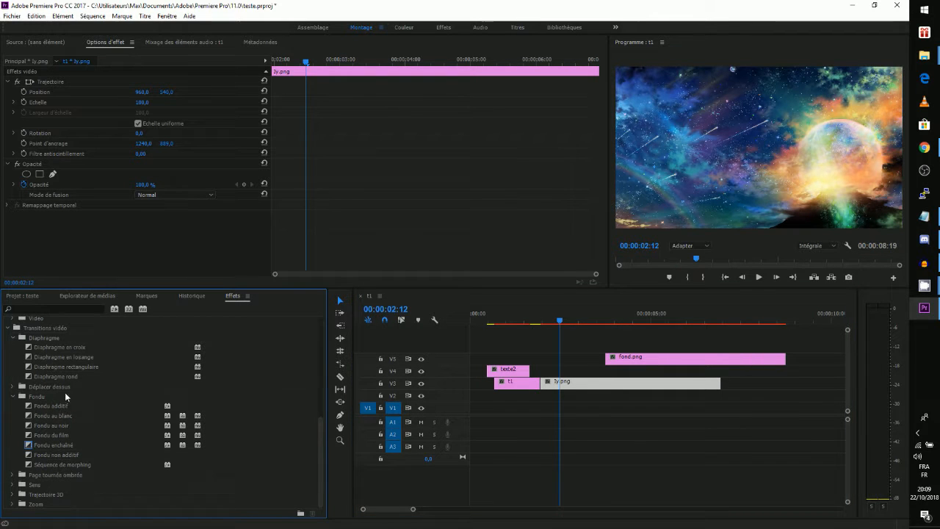
drag(61, 403, 546, 387)
click(534, 323)
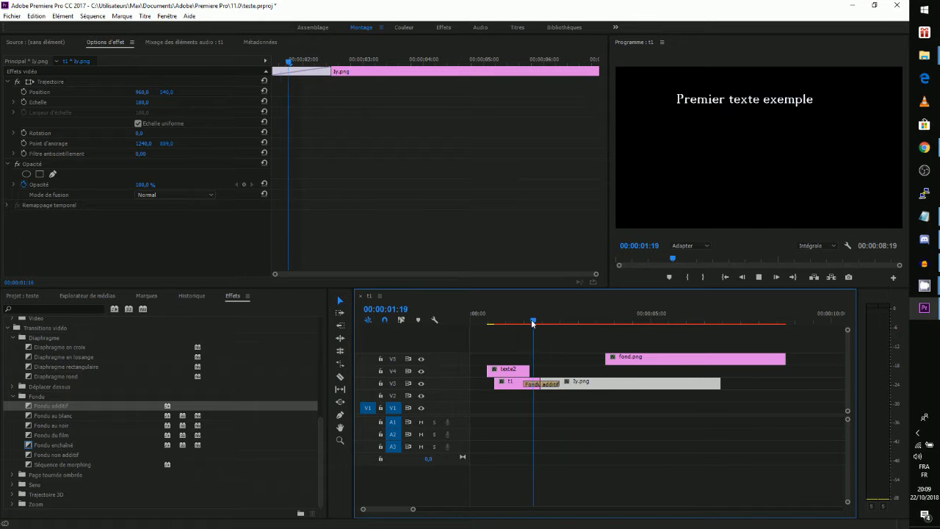
key(space)
key(space)
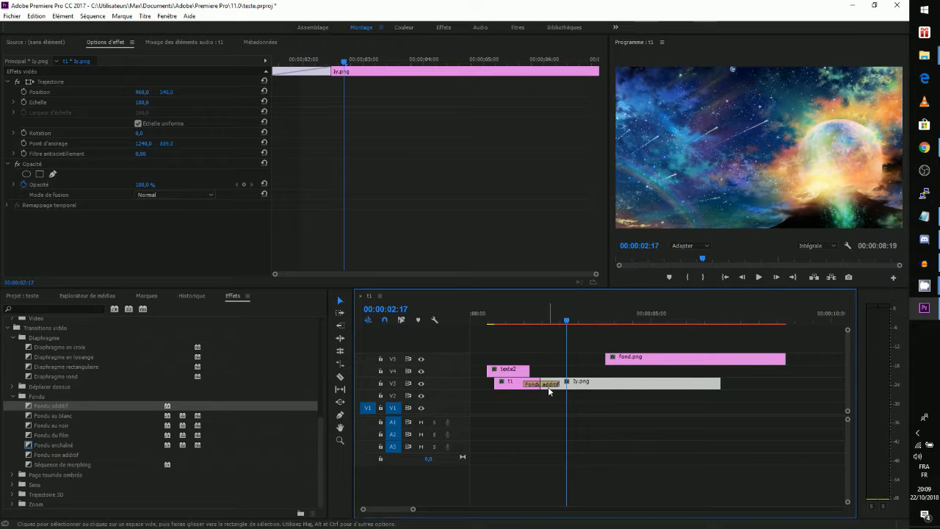
Shorten the Fondu additif transition between t1 and ly.png to 00:00:00:13 and scrub through it
click(548, 384)
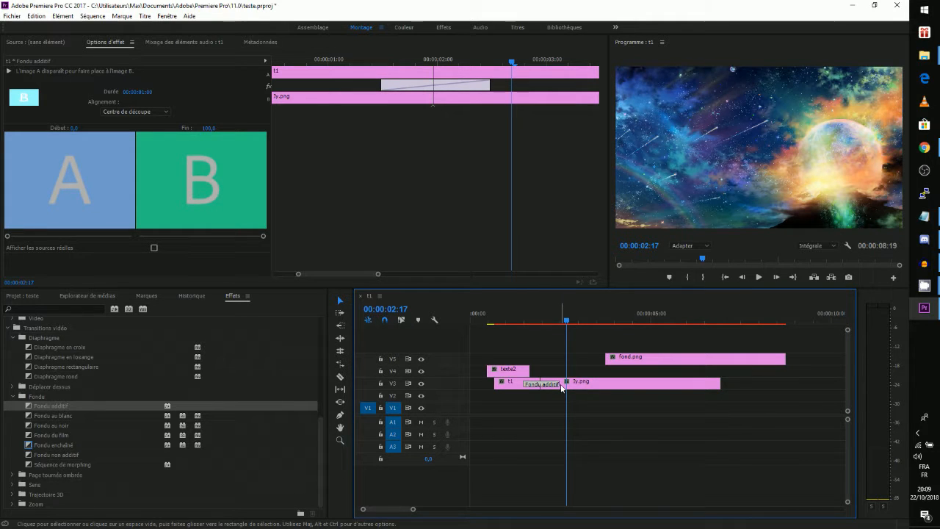
drag(562, 387, 551, 387)
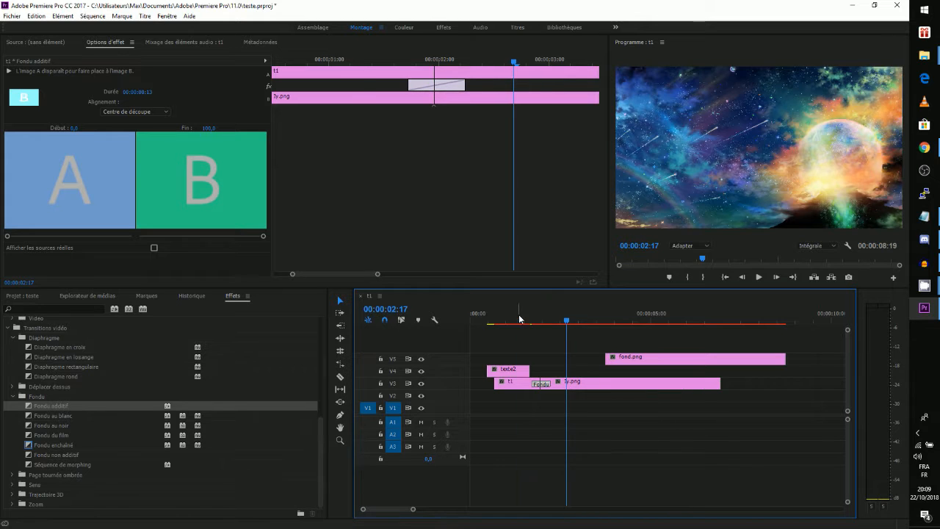
drag(519, 318, 564, 318)
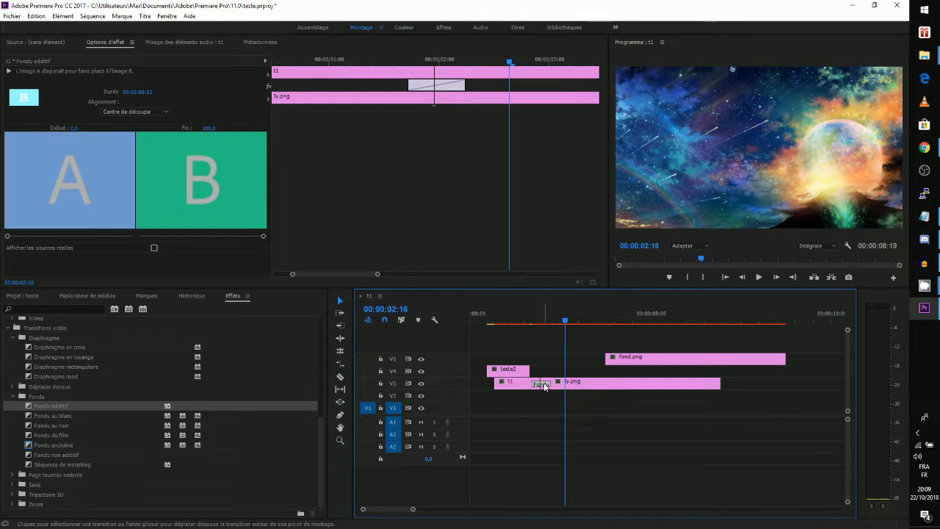
Replace the transition between t1 and ly.png with Fondu non additif and preview it
drag(73, 455, 495, 394)
drag(552, 395, 543, 385)
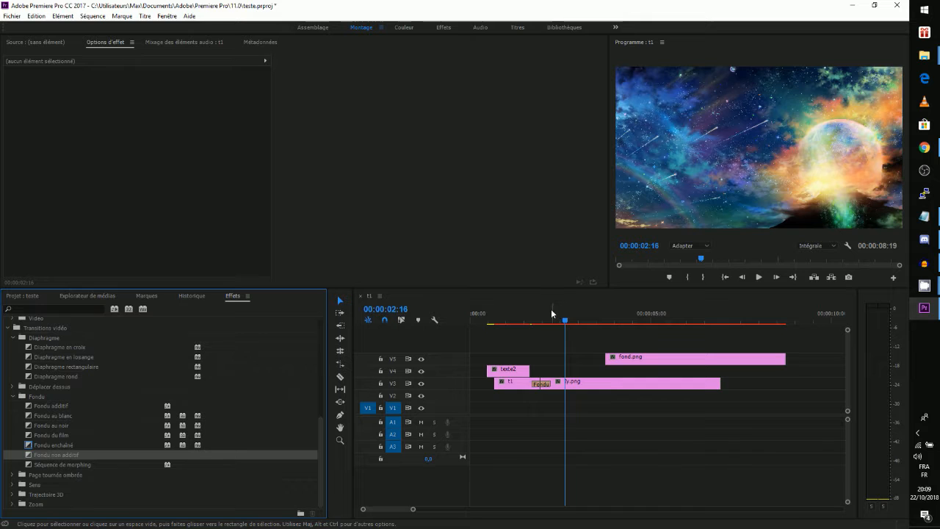
click(534, 318)
key(space)
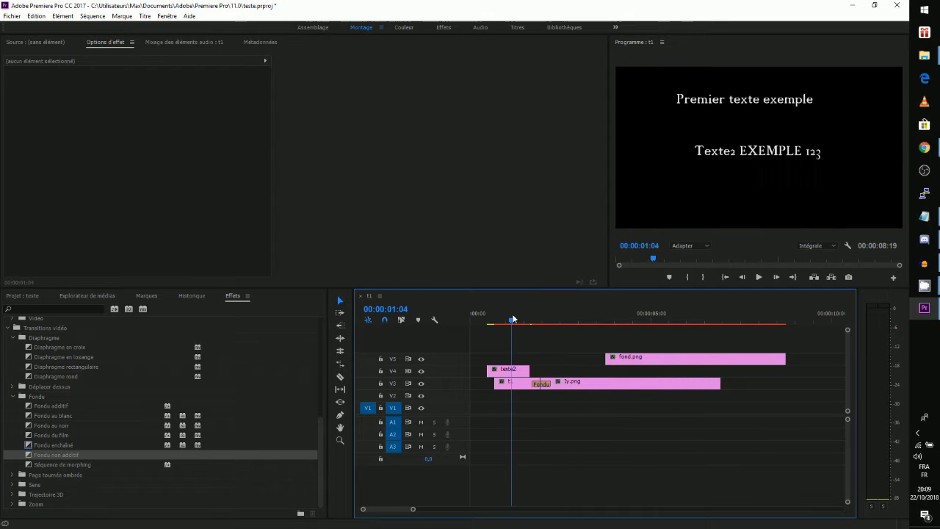
click(518, 317)
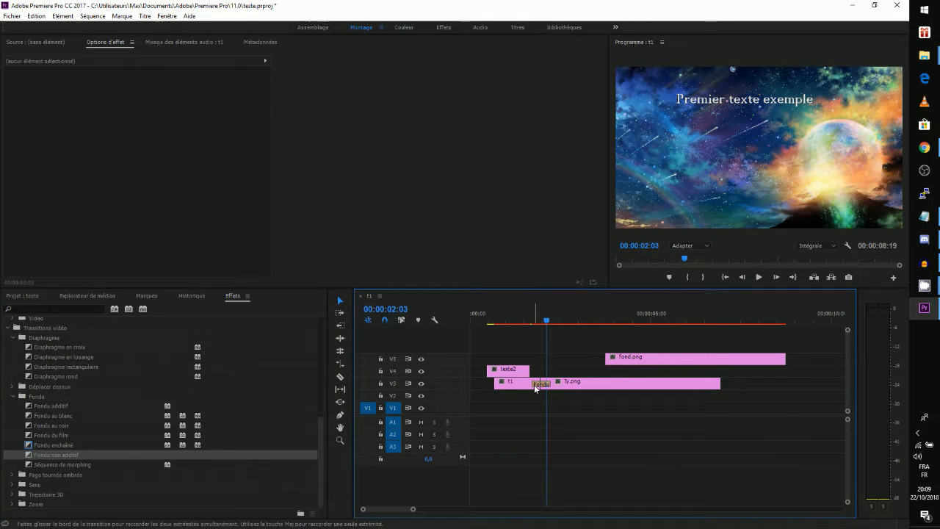
Delete the Fondu non additif transition, apply Fondu au blanc to the cut between t1 and ly.png, and preview it
click(540, 384)
key(Delete)
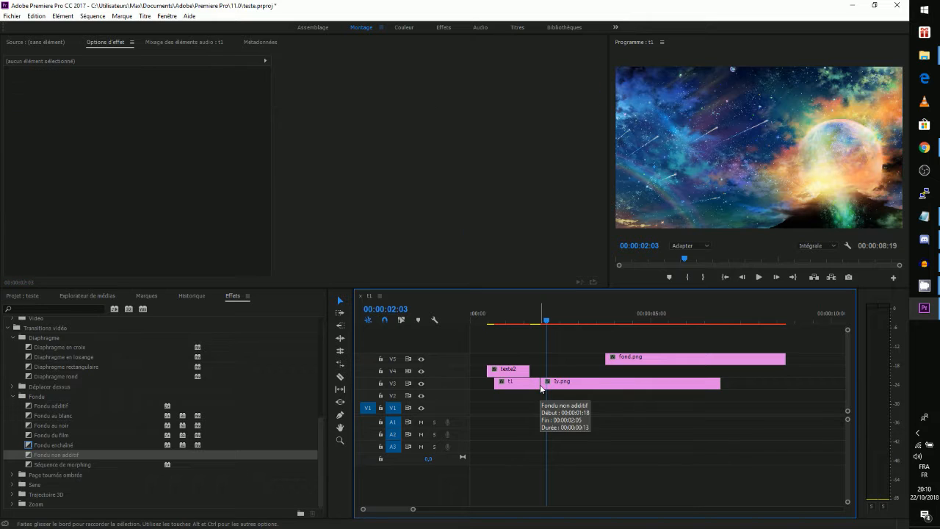
drag(63, 415, 542, 384)
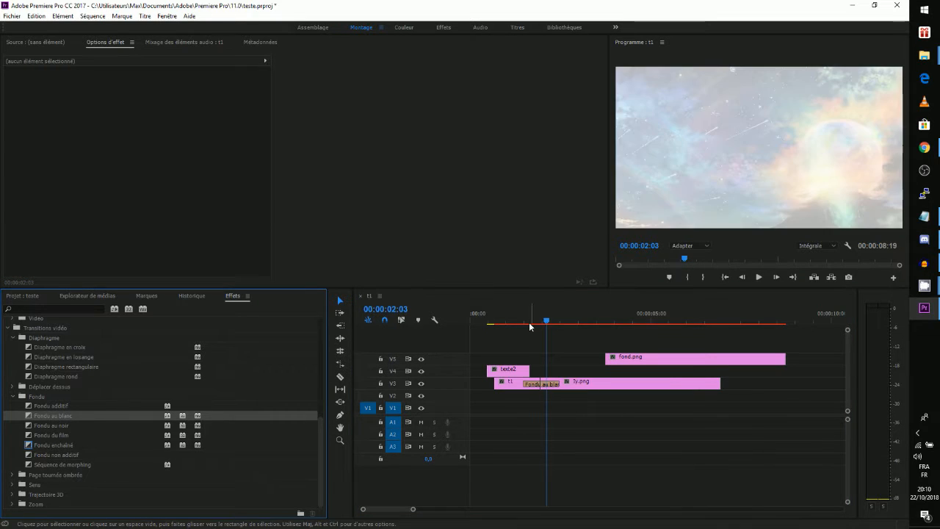
click(524, 323)
key(space)
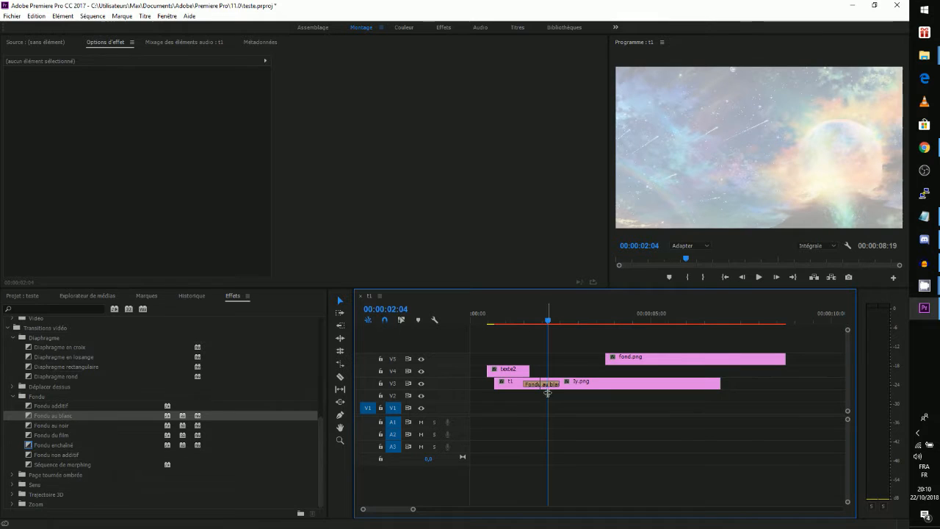
Replace the Fondu au blanc transition between t1 and ly.png with Fondu additif and preview it
drag(33, 404, 545, 383)
click(532, 323)
key(space)
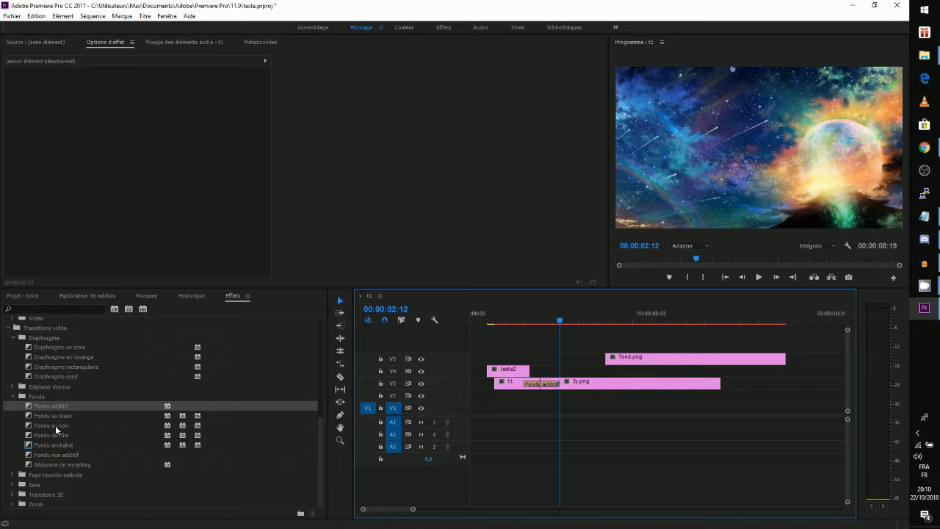
Replace the Fondu additif transition between t1 and ly.png with Fondu au noir and preview it
drag(56, 428, 541, 384)
click(534, 313)
key(space)
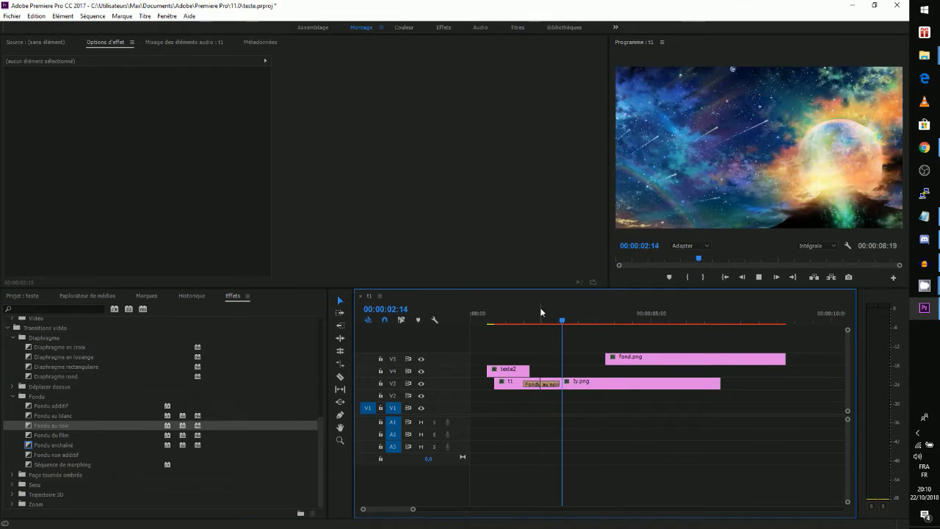
key(space)
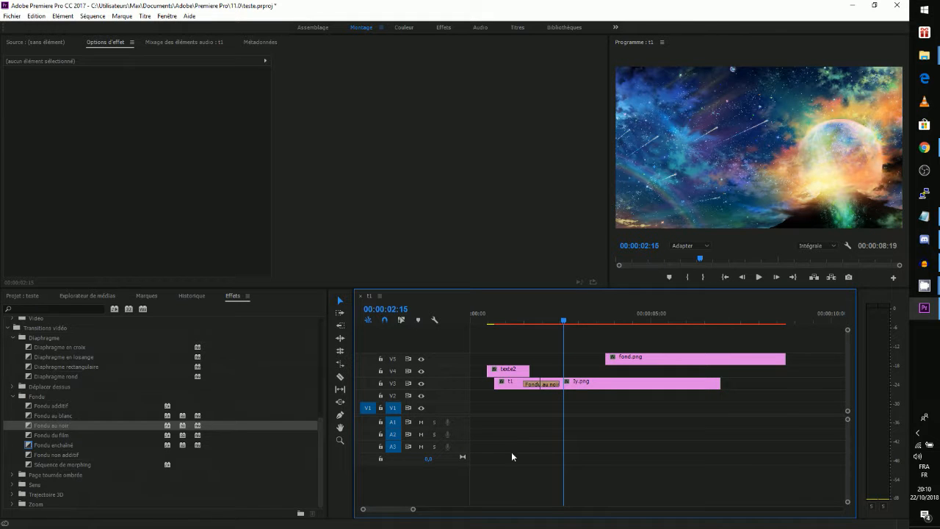
Delete the Fondu au noir transition and move ly.png to V2 so that it starts underneath t1
click(540, 384)
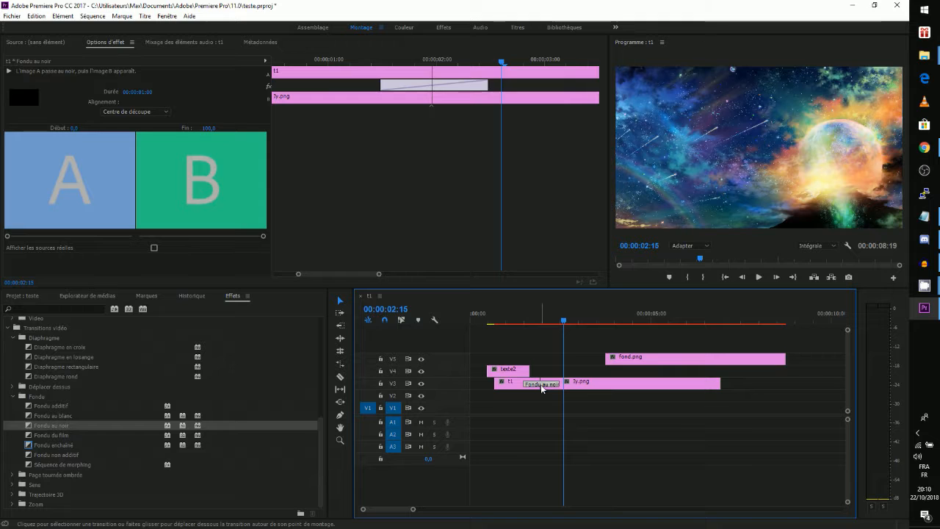
key(Delete)
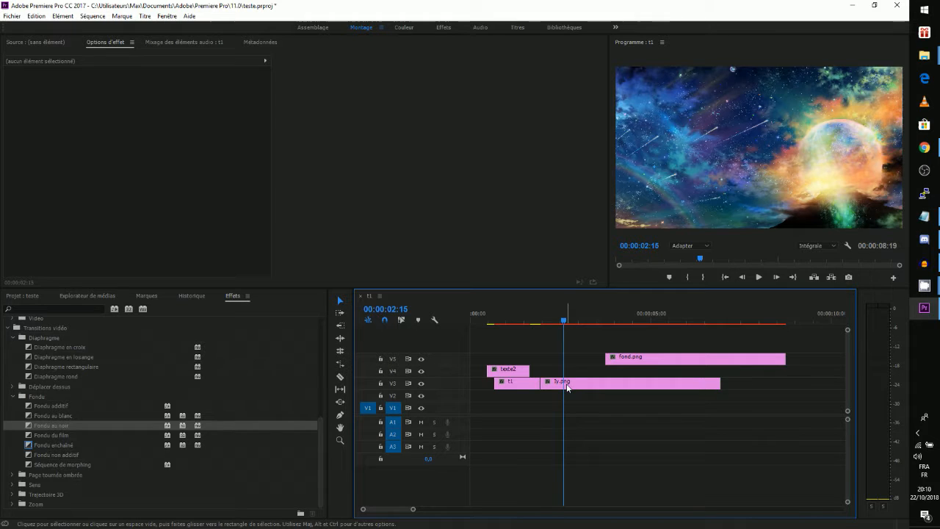
drag(567, 386, 562, 394)
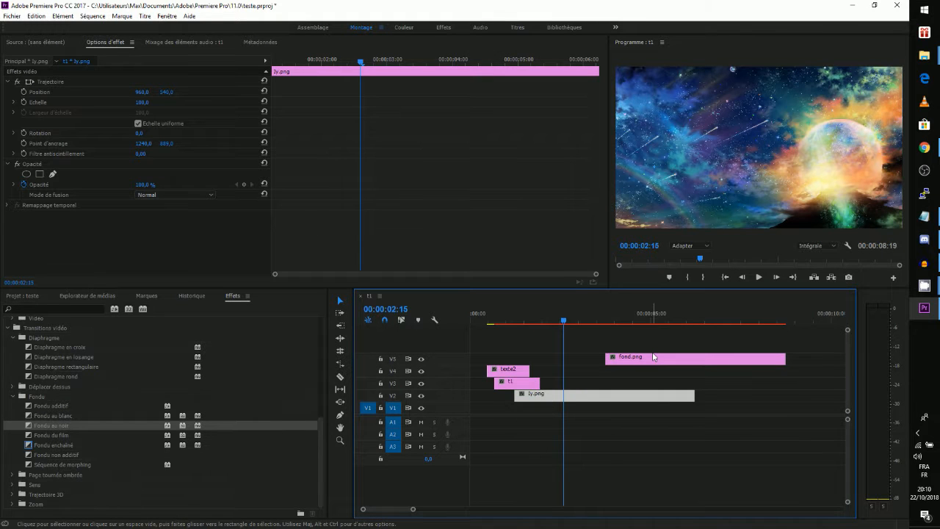
Apply the Dégradé transition from the Sens category to the start of texte2, accepting its default settings
click(653, 356)
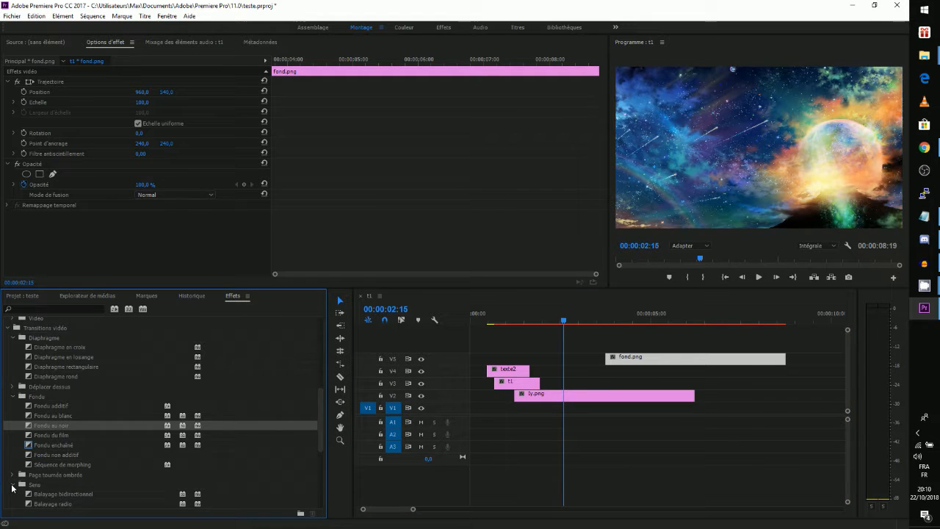
click(12, 485)
scroll(60, 470, down, 3)
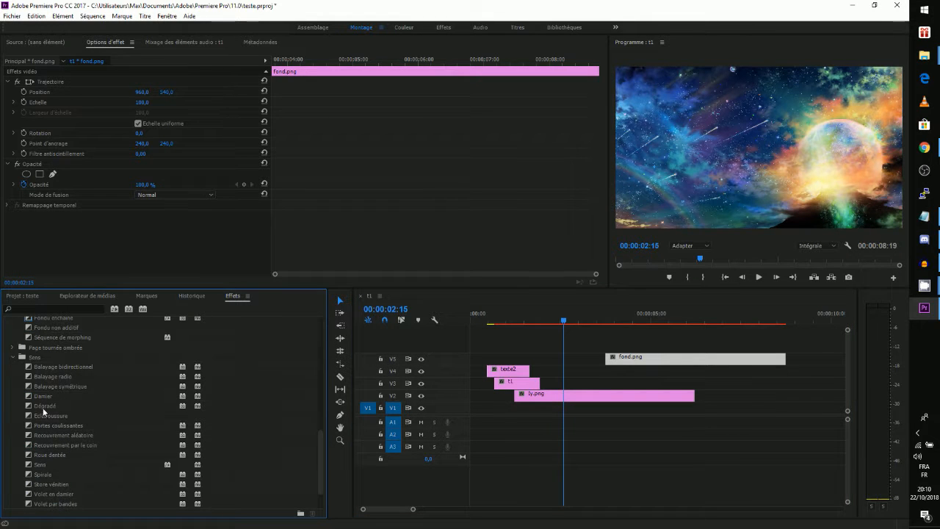
drag(44, 410, 487, 370)
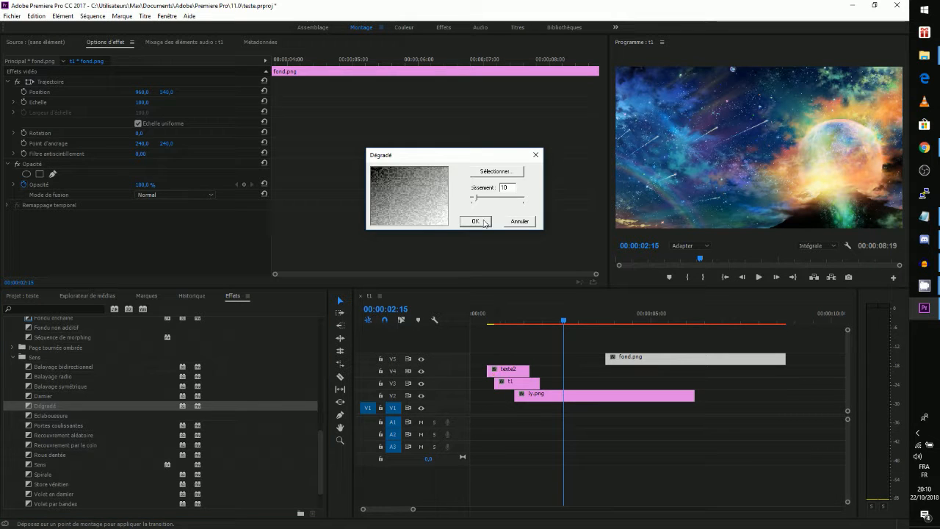
click(483, 220)
Preview the Dégradé transition on texte2 and shift ly.png along V2 so that it starts where texte2 ends
click(485, 311)
key(space)
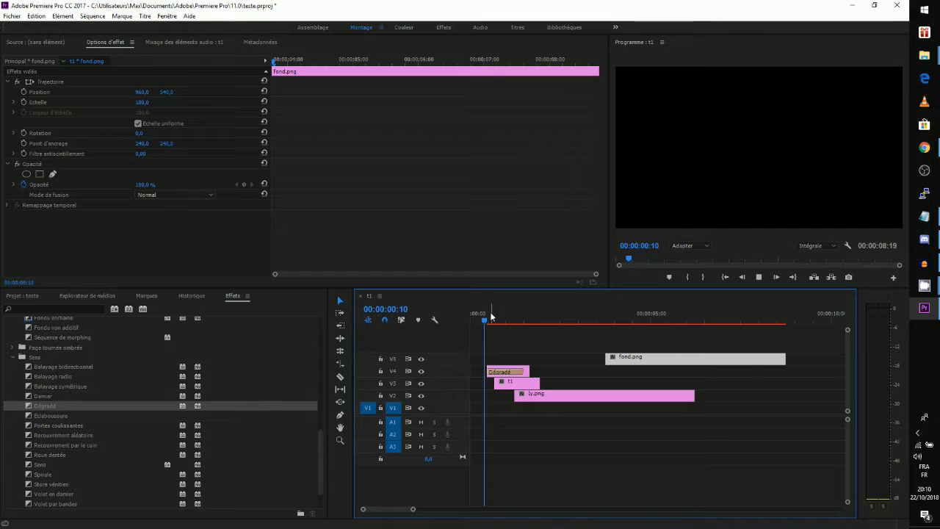
click(478, 316)
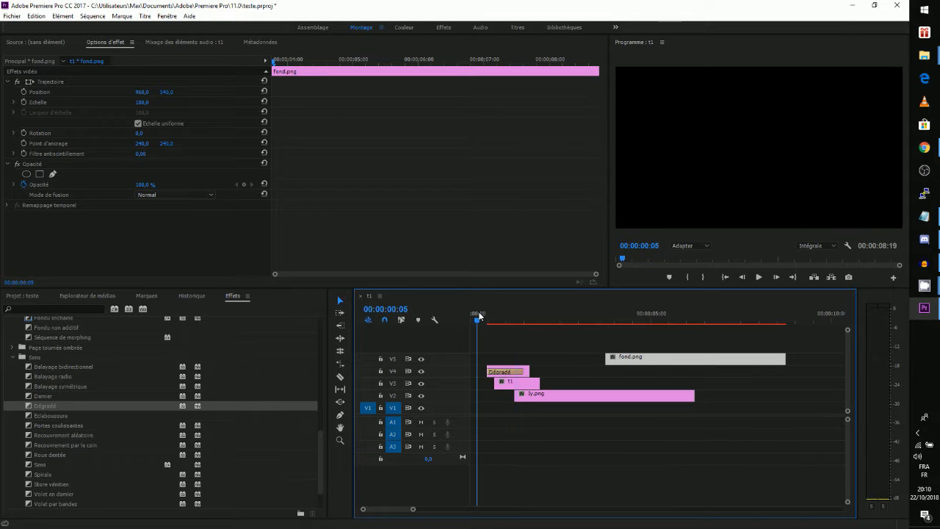
key(space)
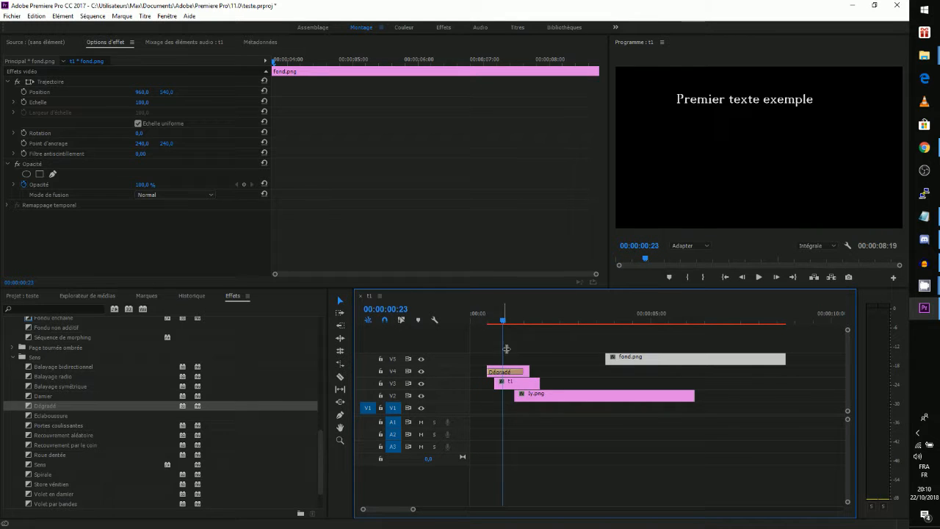
click(510, 382)
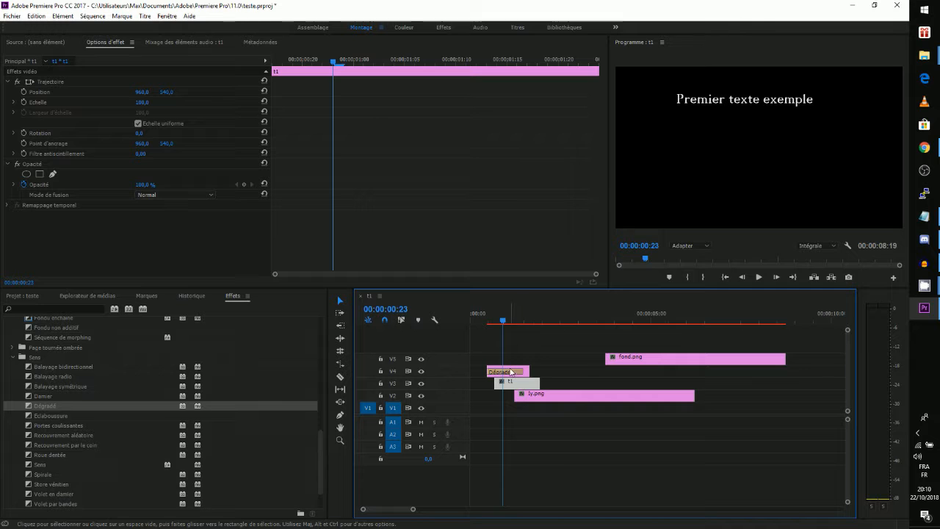
click(513, 372)
key(space)
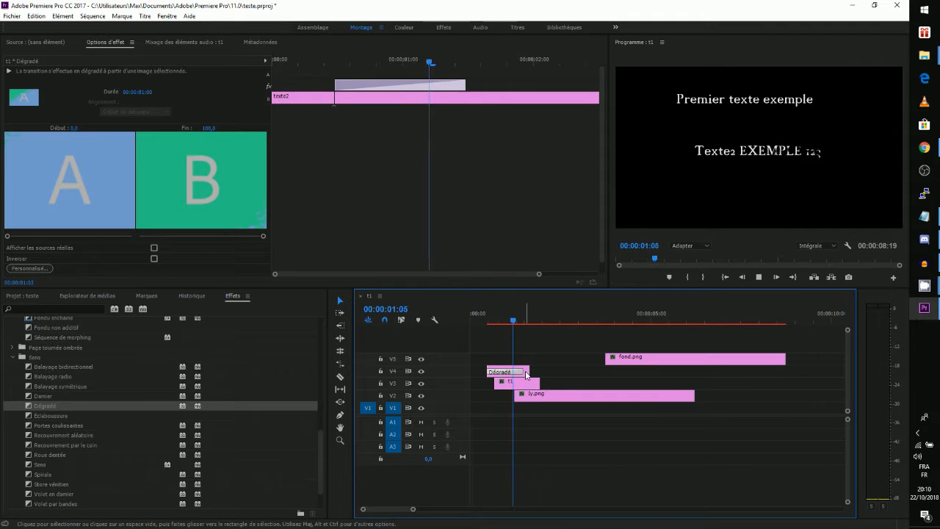
key(space)
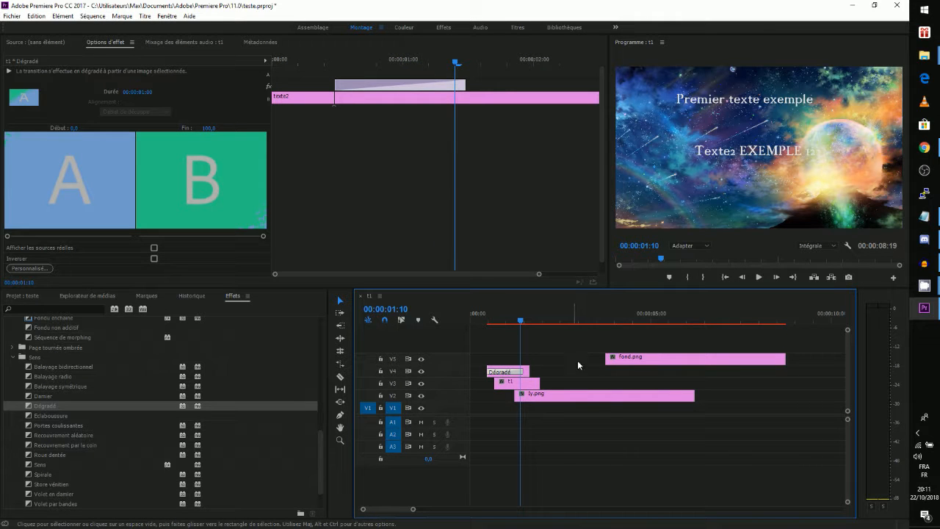
drag(604, 399, 620, 400)
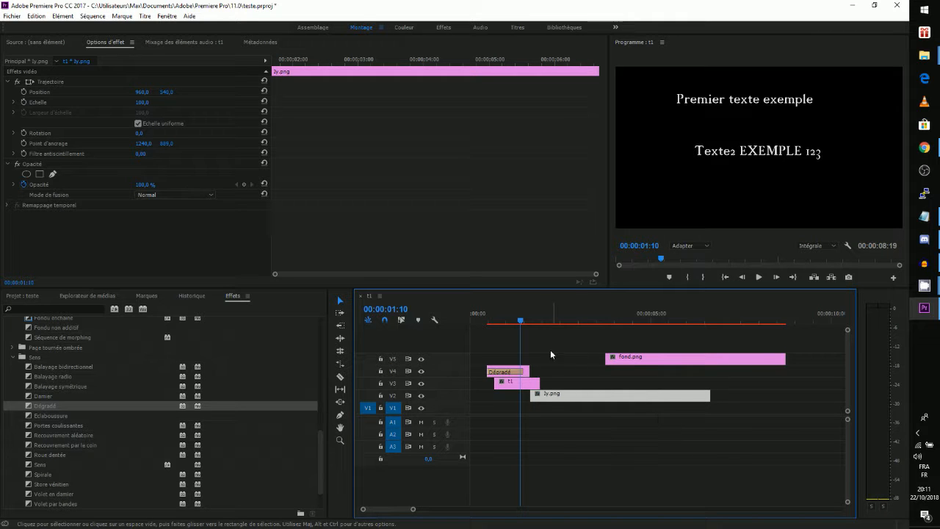
Enable Inverser for the Dégradé transition on texte2 and apply another Dégradé with default settings to the start of t1
click(519, 372)
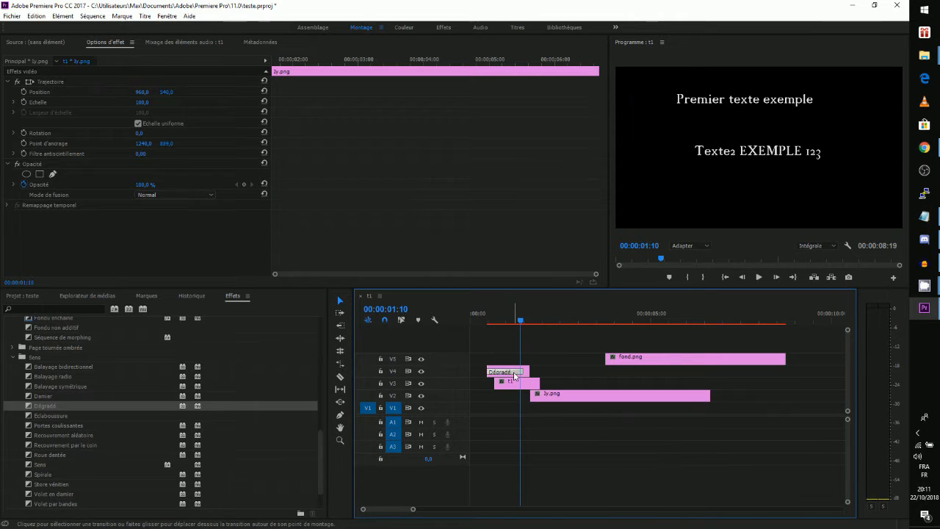
click(154, 259)
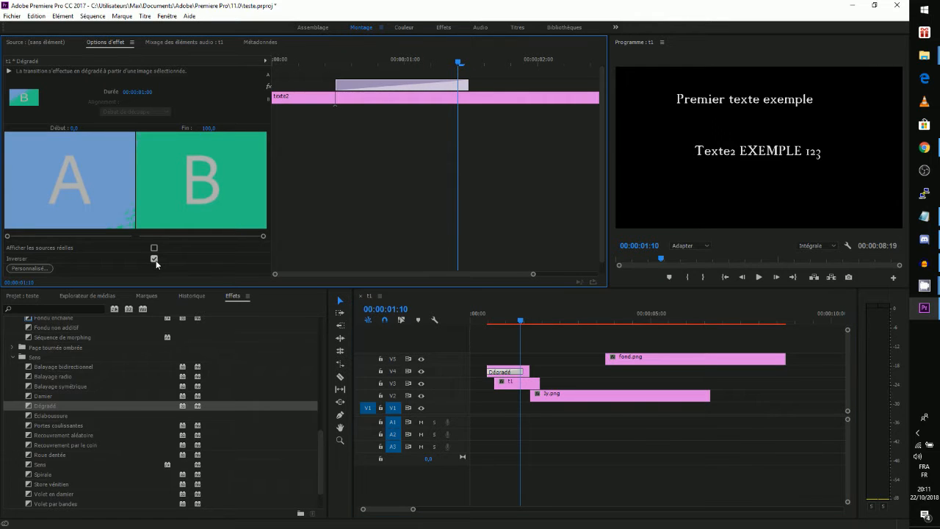
drag(53, 405, 504, 393)
click(478, 223)
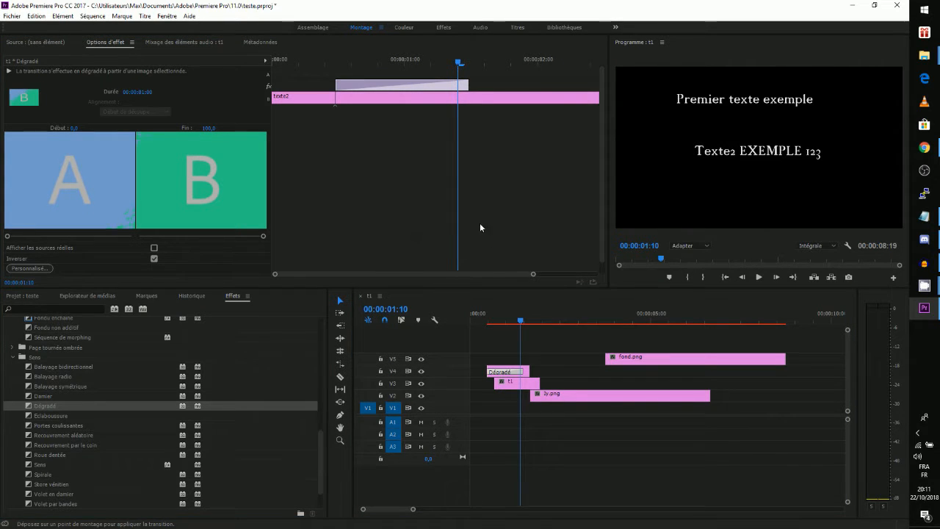
Shorten the Dégradé transitions to 00:00:00:19 on t1 and 00:00:00:18 on texte2, previewing them before and after the change
click(484, 316)
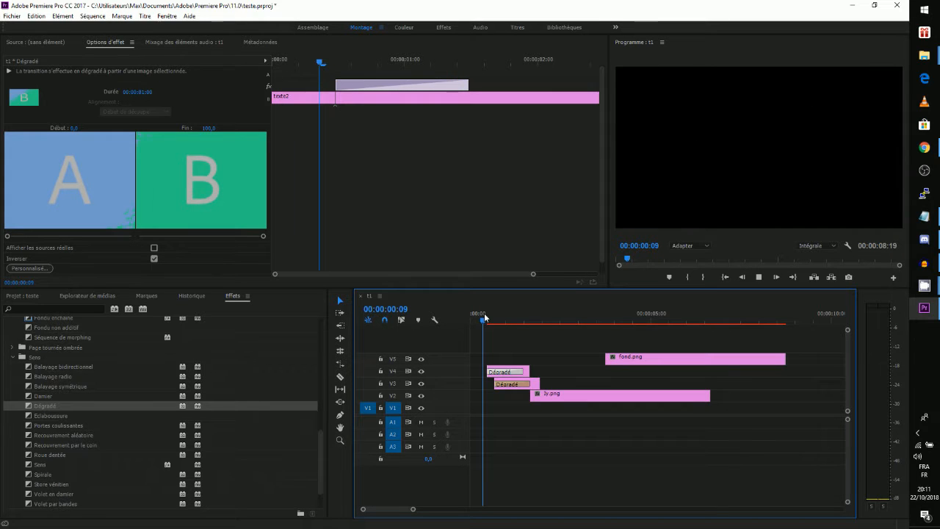
key(space)
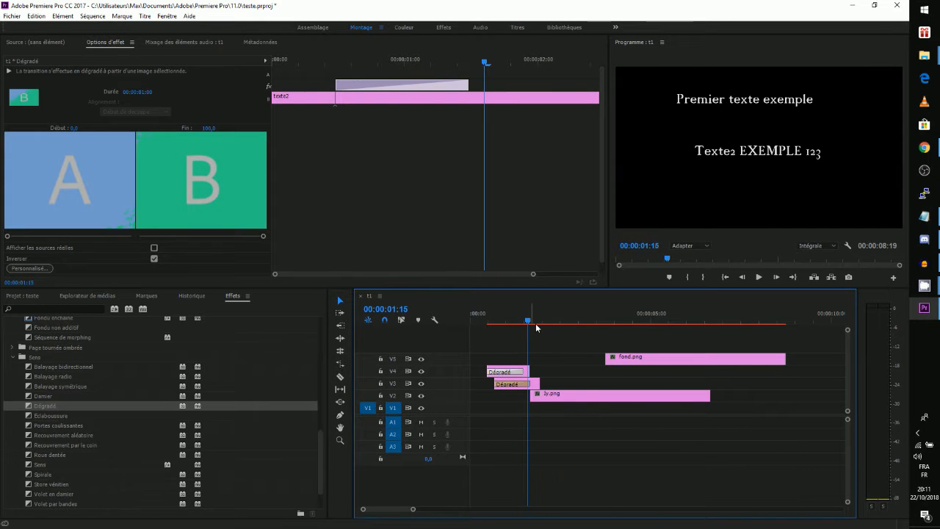
click(526, 383)
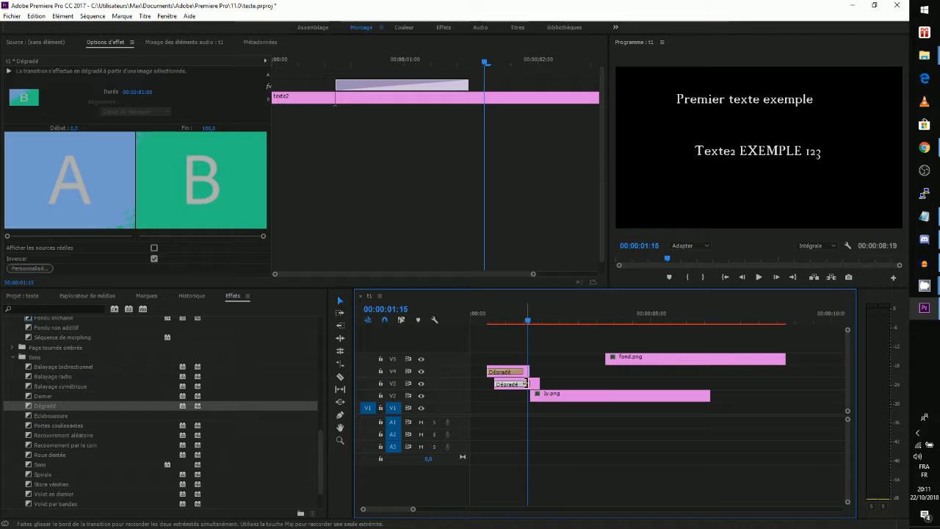
click(517, 371)
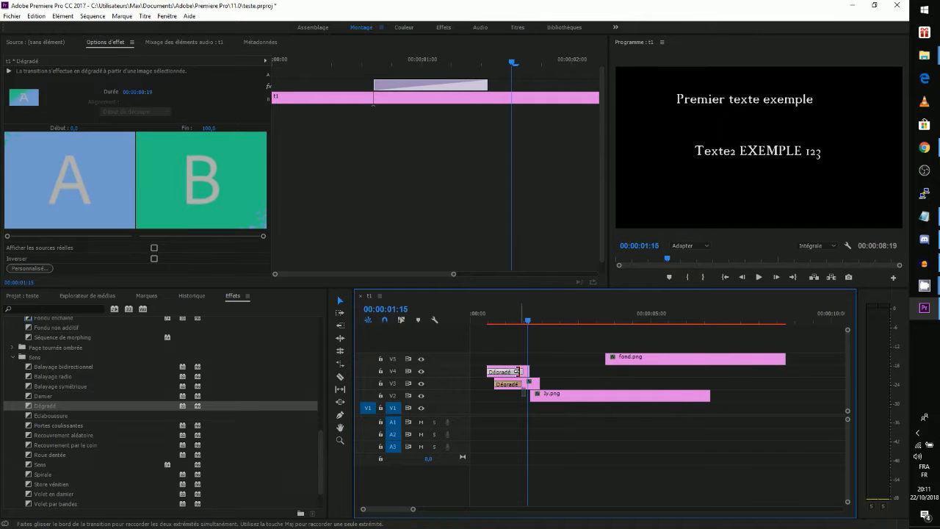
click(483, 322)
key(space)
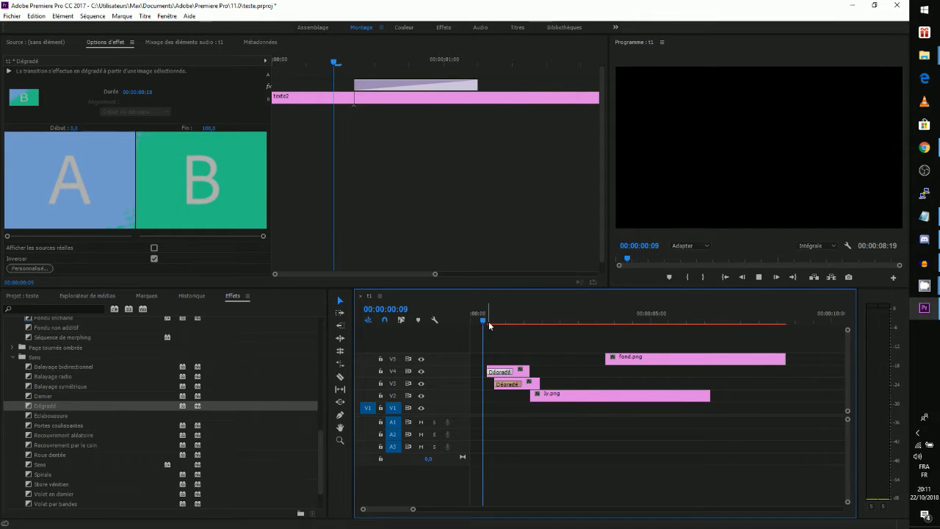
key(space)
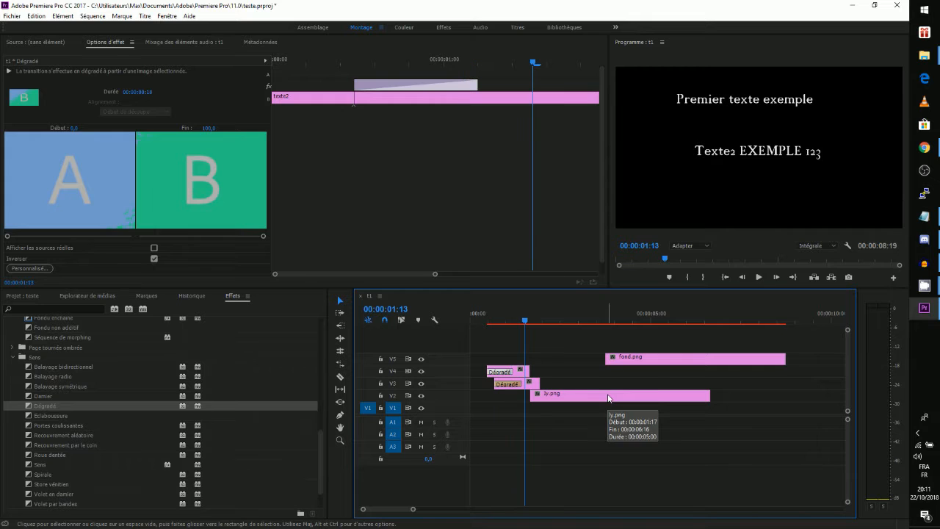
Apply the Translation transition from Déplacer dessus to the start of ly.png and shorten it to 00:00:00:12
scroll(55, 342, up, 5)
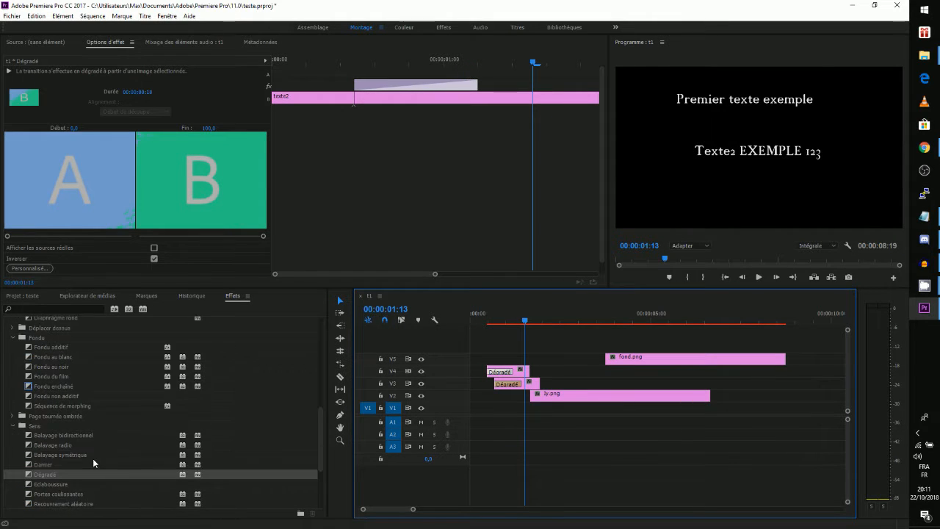
scroll(93, 458, down, 4)
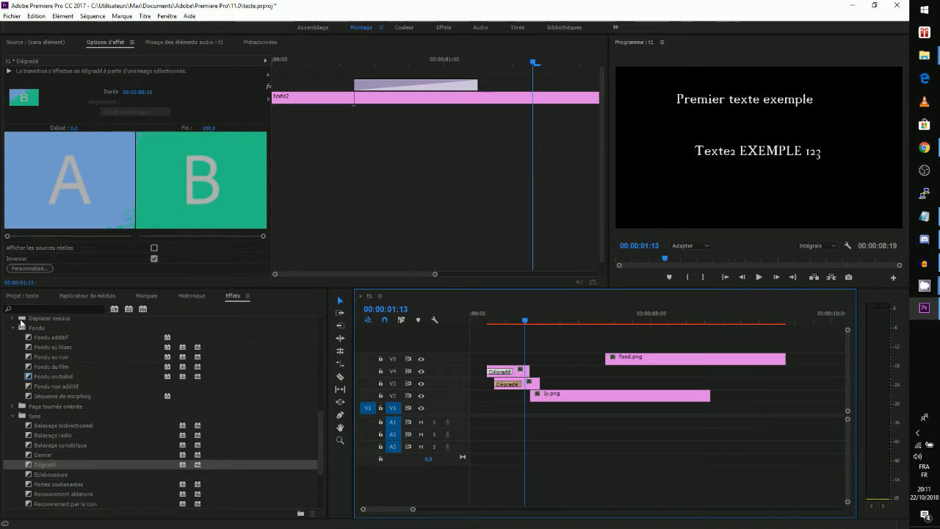
scroll(33, 355, up, 2)
click(38, 365)
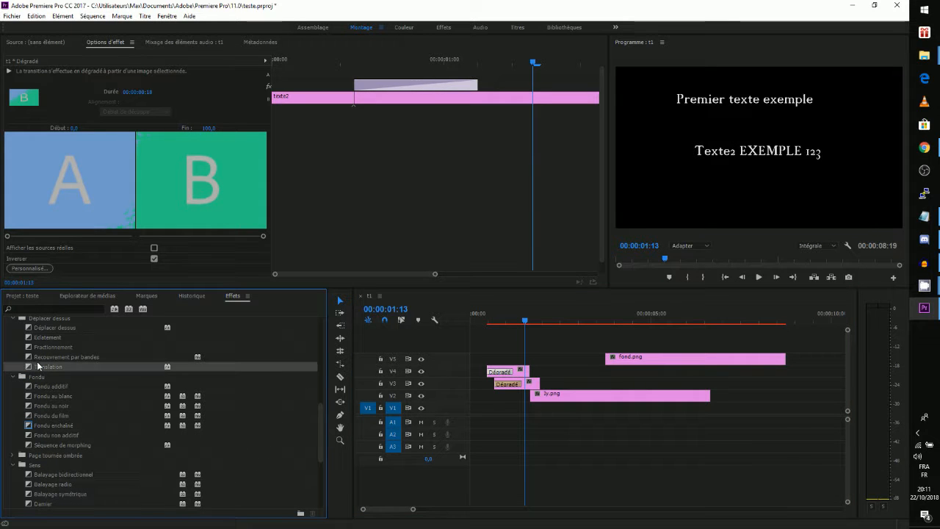
drag(55, 369, 540, 399)
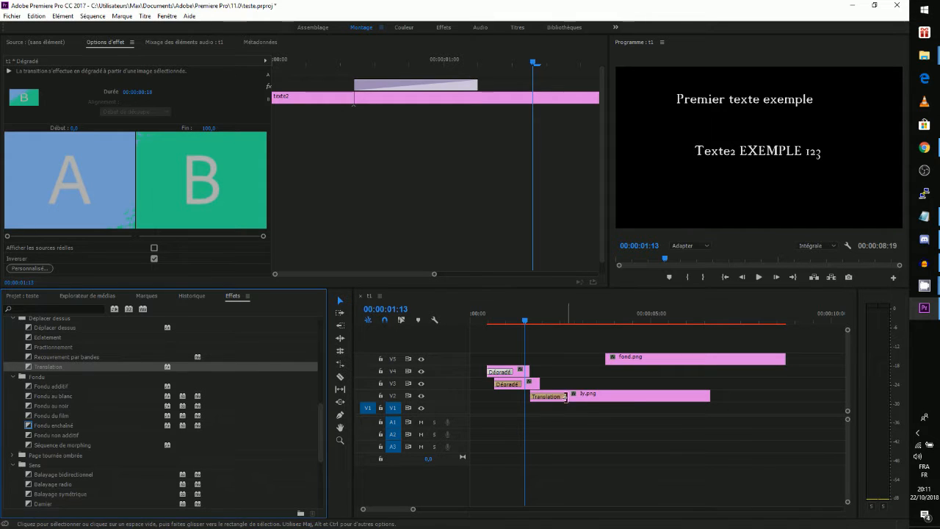
click(541, 397)
Preview the Translation transition at the start of ly.png, then delete it
key(space)
key(space)
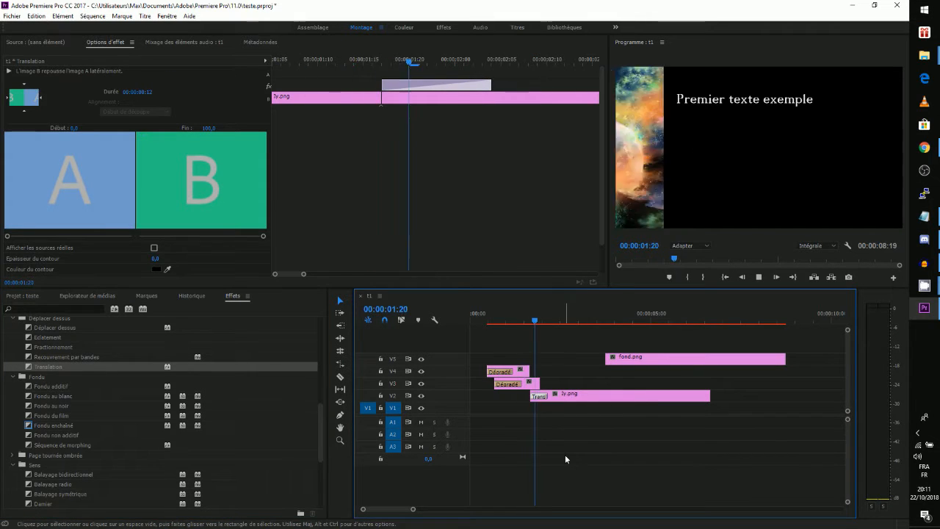
mouse_move(546, 320)
mouse_down()
mouse_move(535, 320)
mouse_move(550, 321)
mouse_up()
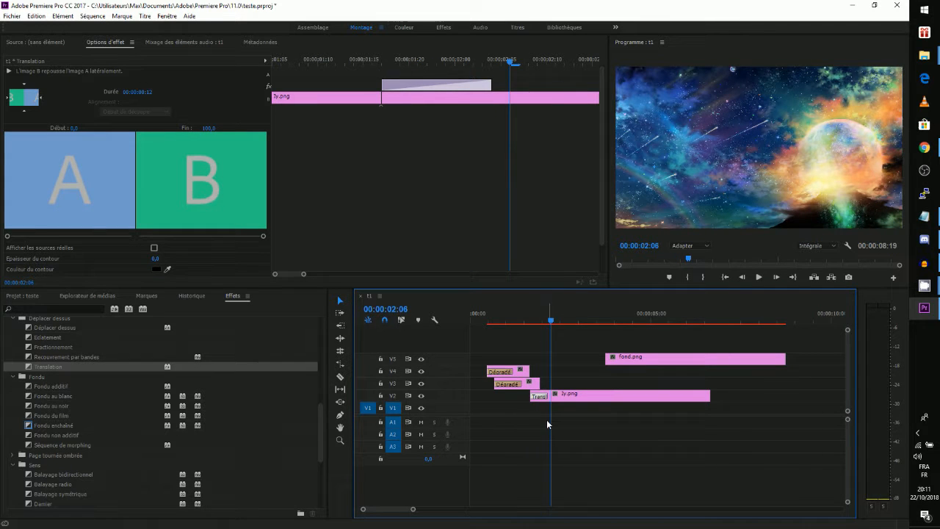
click(532, 321)
key(space)
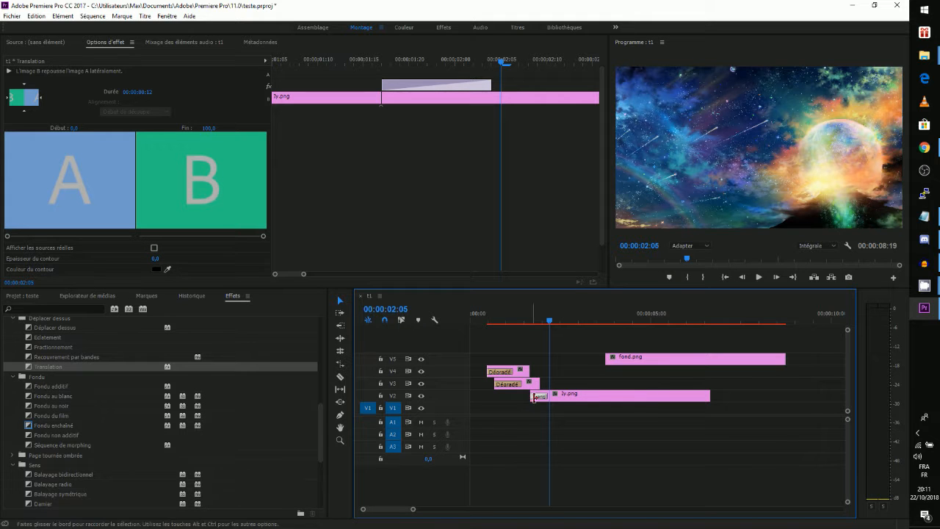
key(Delete)
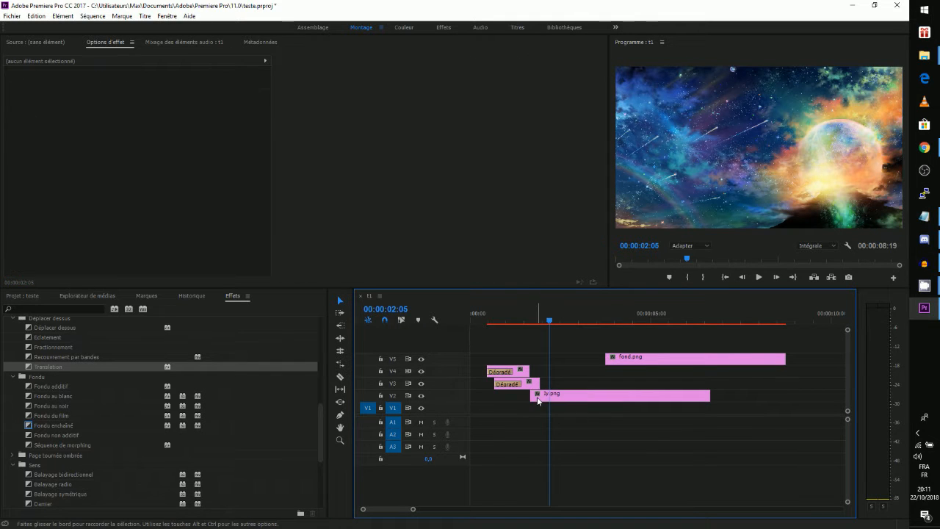
Apply the Dégradé transition with default settings to the start of ly.png on V2
scroll(63, 393, down, 5)
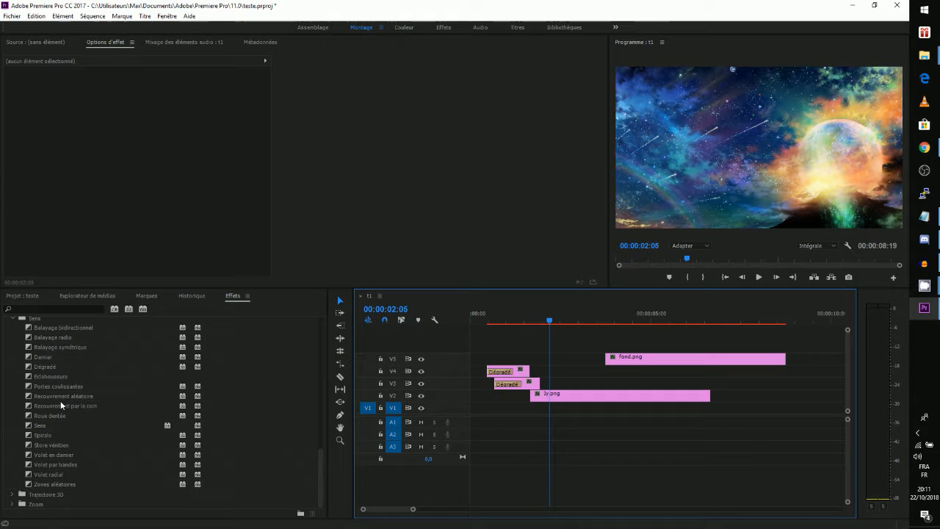
drag(47, 366, 538, 402)
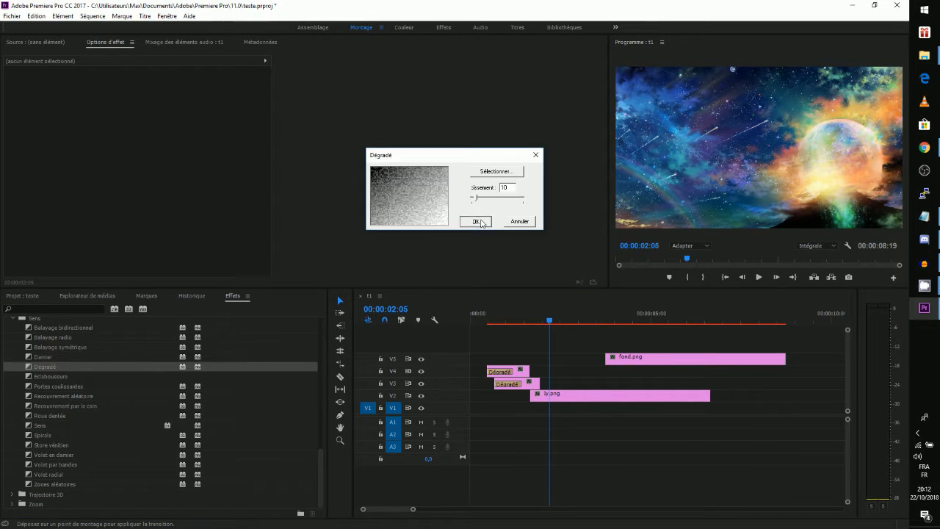
click(475, 222)
Move fond.png from V5 to V3 so that it starts at the playhead, and try to apply Dégradé to its start
click(648, 363)
drag(648, 363, 598, 386)
drag(47, 366, 558, 389)
Apply the Translation transition to the start of fond.png on V3 and shorten it to 00:00:00:18
scroll(63, 388, up, 5)
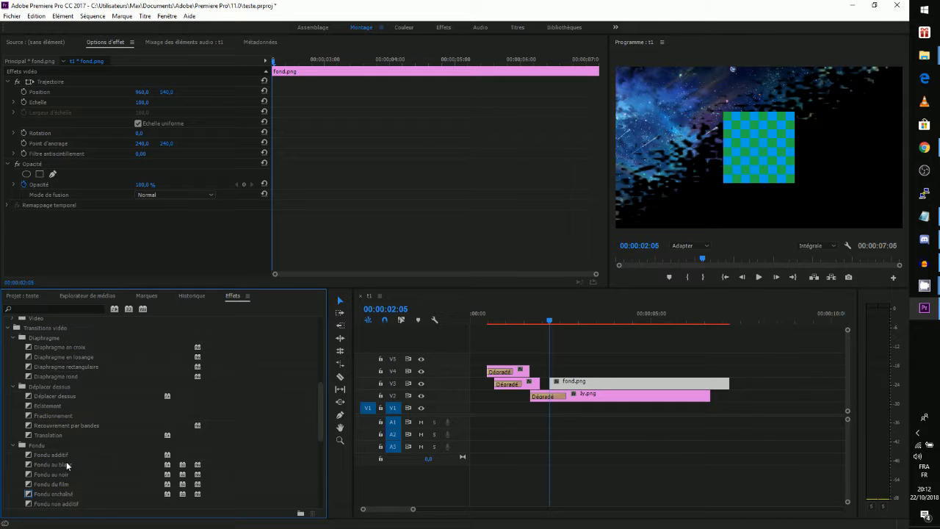
drag(48, 437, 557, 397)
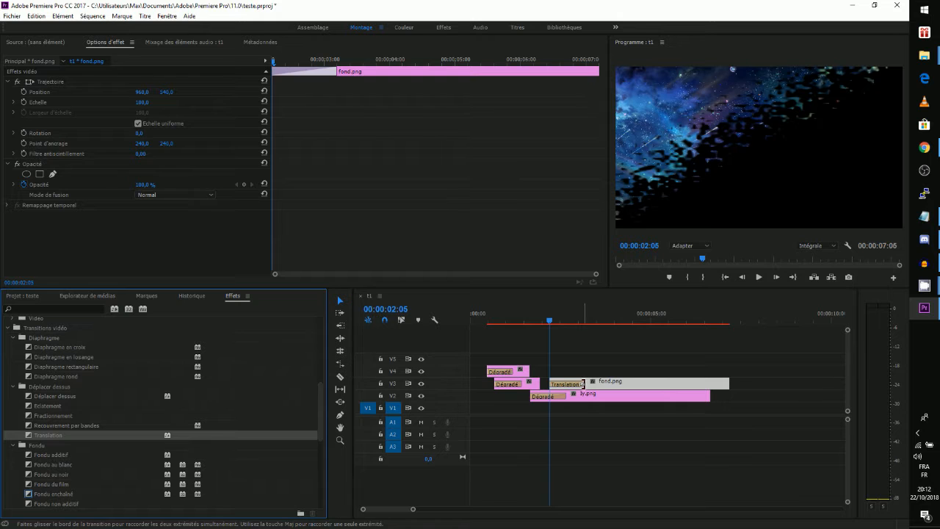
click(575, 383)
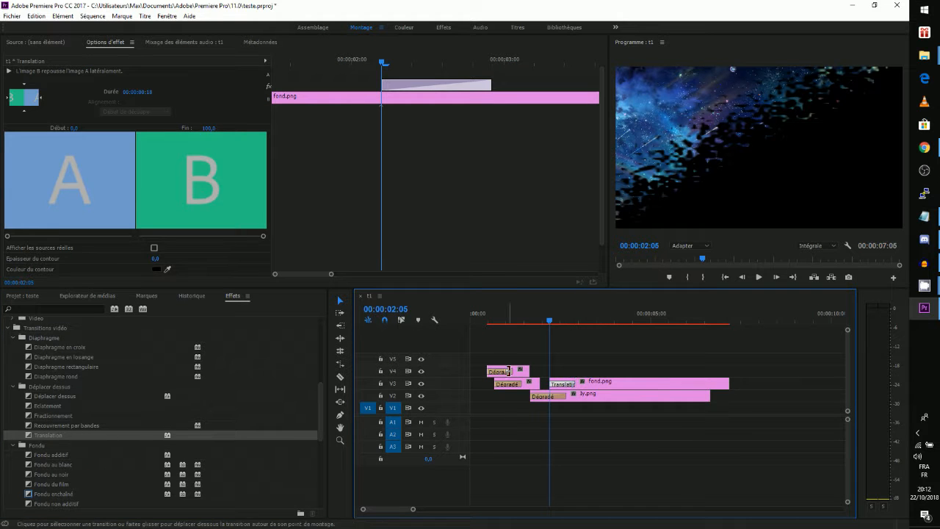
Delete the Dégradé transitions from the starts of texte2 and t1
click(504, 372)
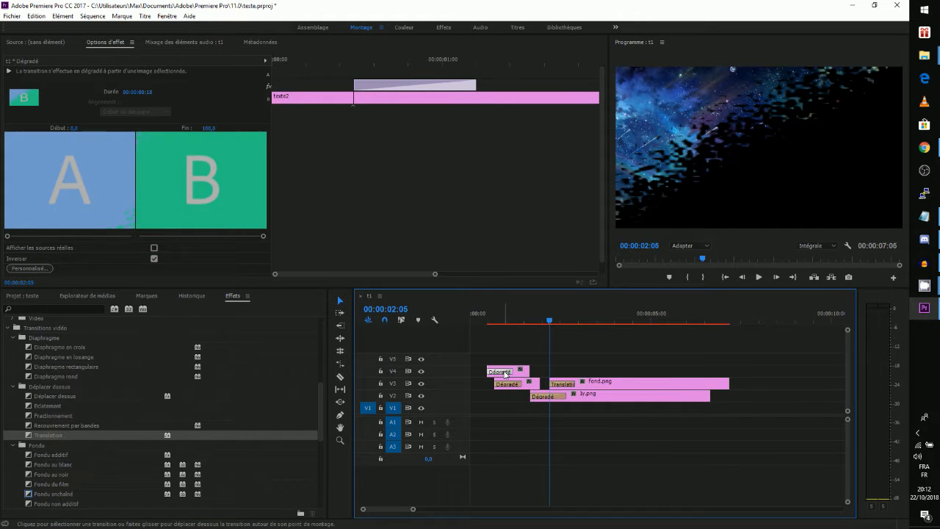
key(Delete)
click(507, 386)
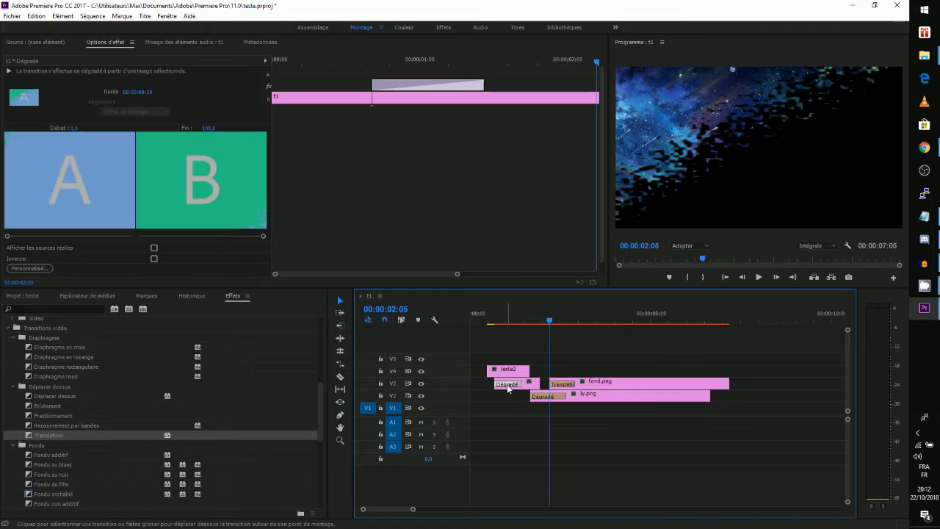
key(Delete)
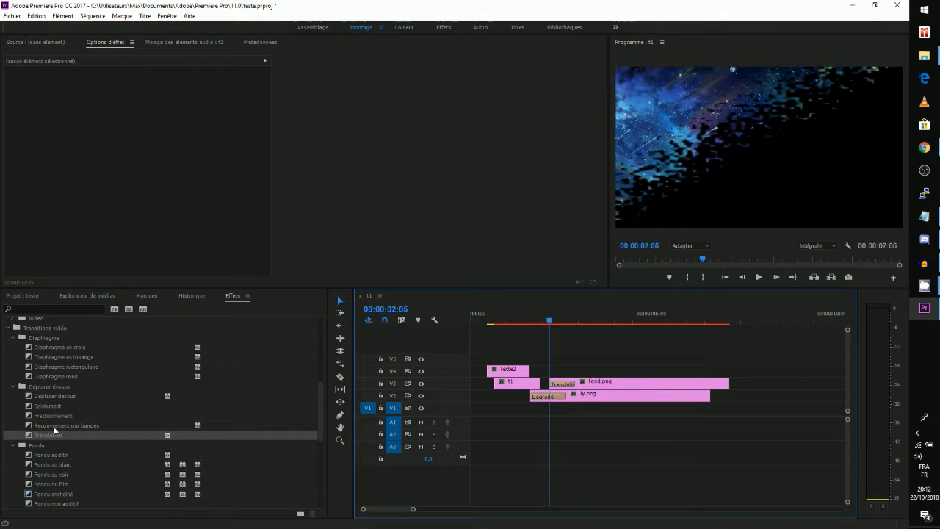
Apply the Translation transition to the starts of texte2 and t1, shortened to 00:00:00:16 on t1, and preview the text animation
drag(63, 435, 507, 371)
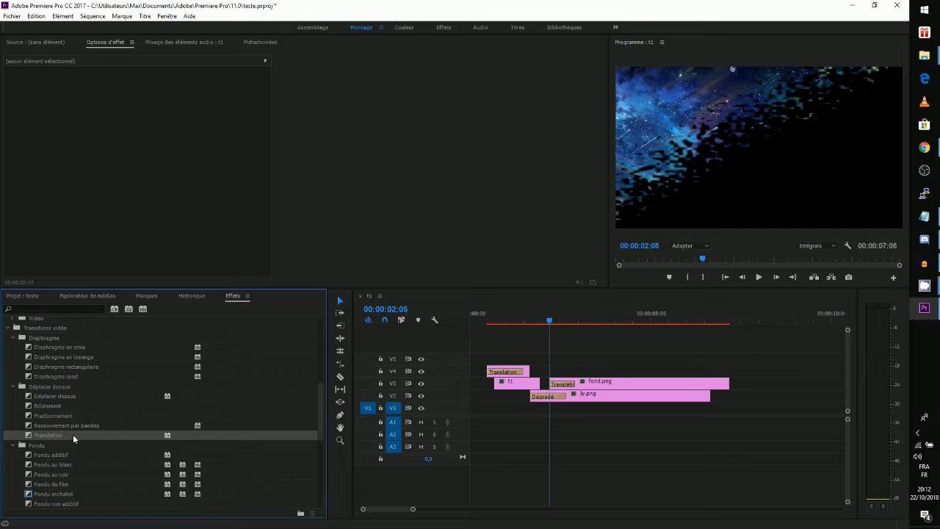
drag(73, 434, 518, 383)
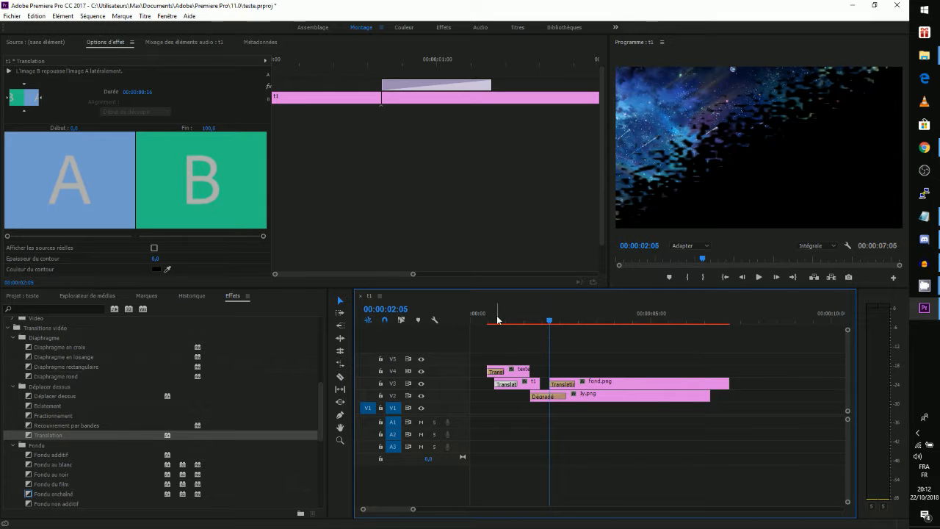
drag(497, 315, 488, 319)
key(space)
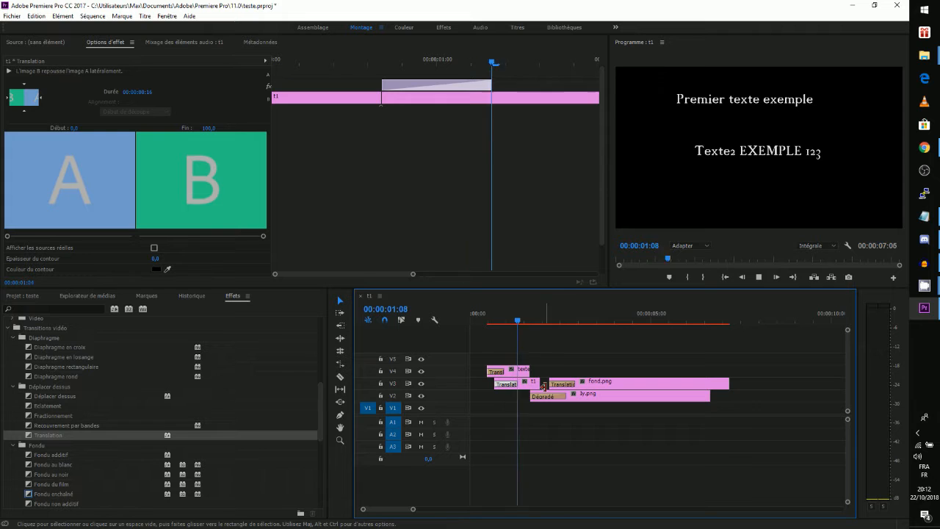
key(space)
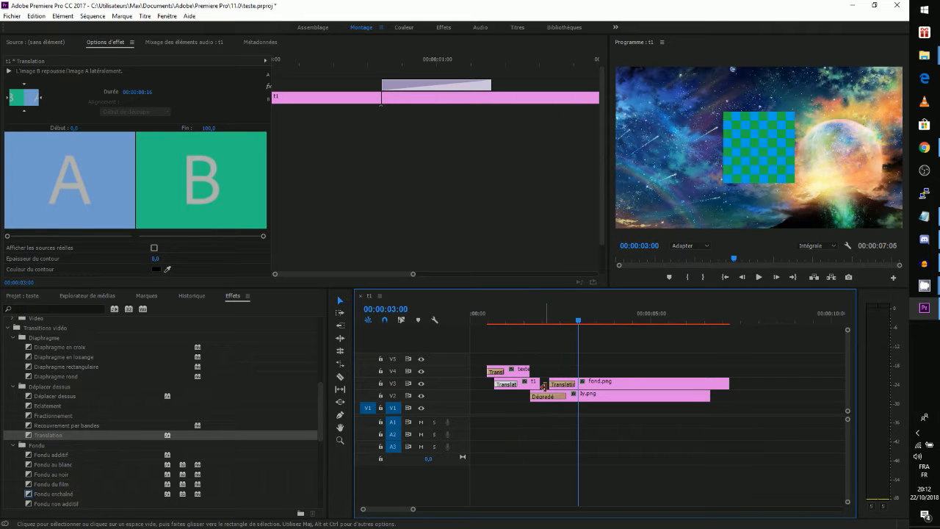
drag(477, 316, 514, 318)
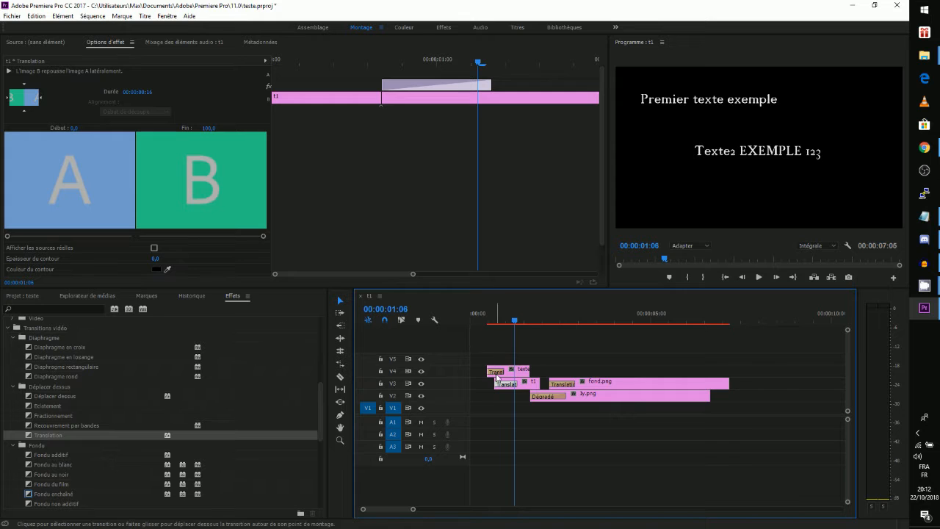
Enable Inverser on t1's Translation transition and preview the result from just before the text clips
scroll(212, 251, down, 1)
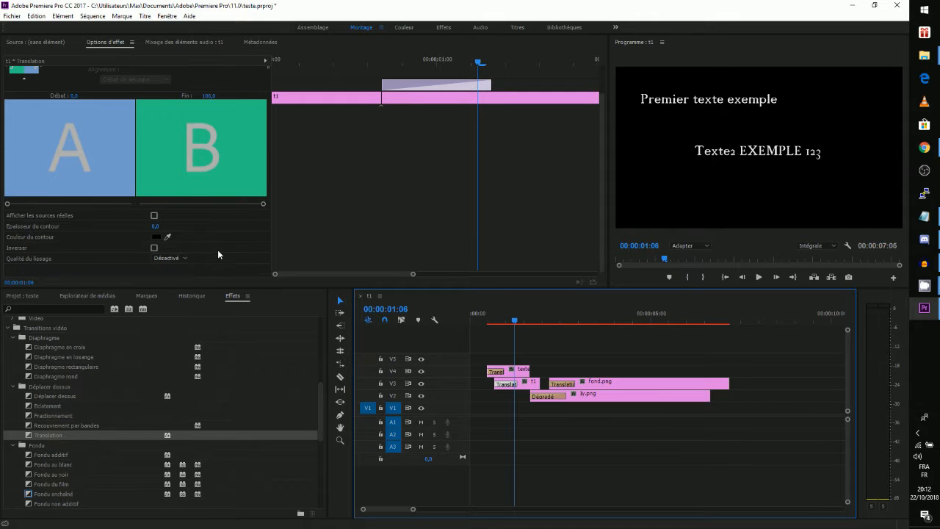
click(154, 247)
click(488, 324)
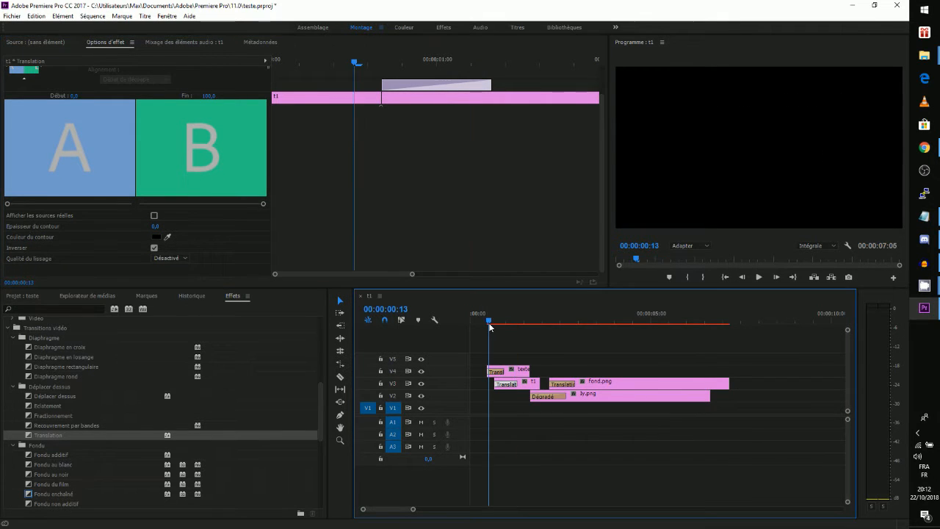
key(space)
key(space)
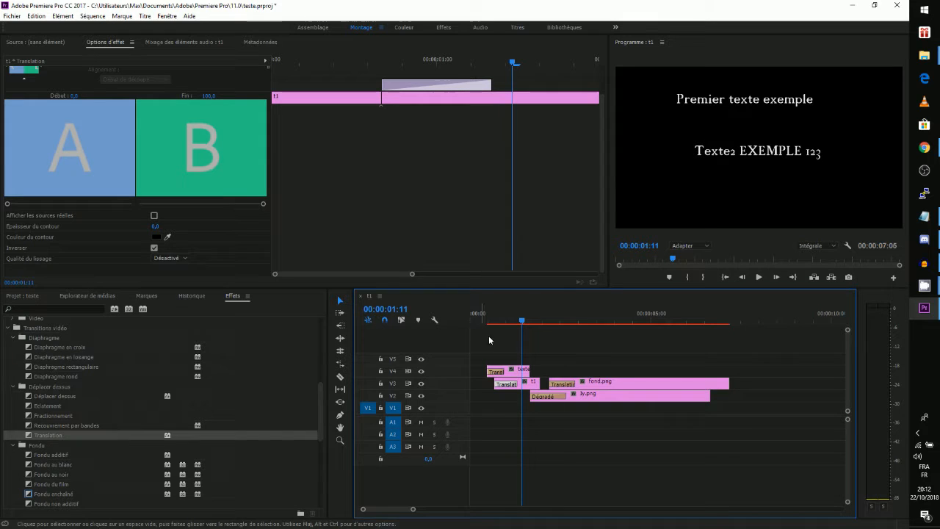
Move texte2 on V4 so that it starts together with t1, and preview both text entrances
drag(520, 371, 532, 374)
click(492, 316)
key(space)
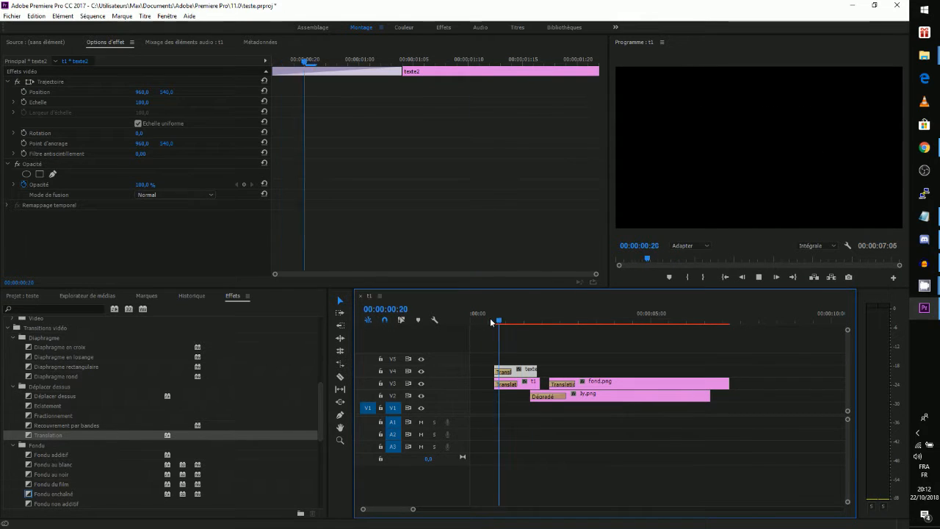
key(space)
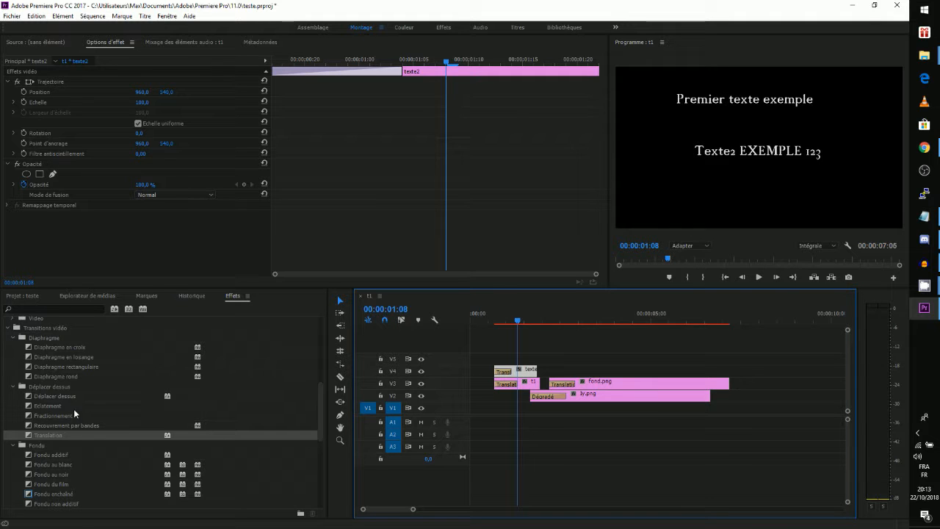
Apply the Dégradé transition with default settings to the end of texte2 on V4
scroll(71, 490, down, 5)
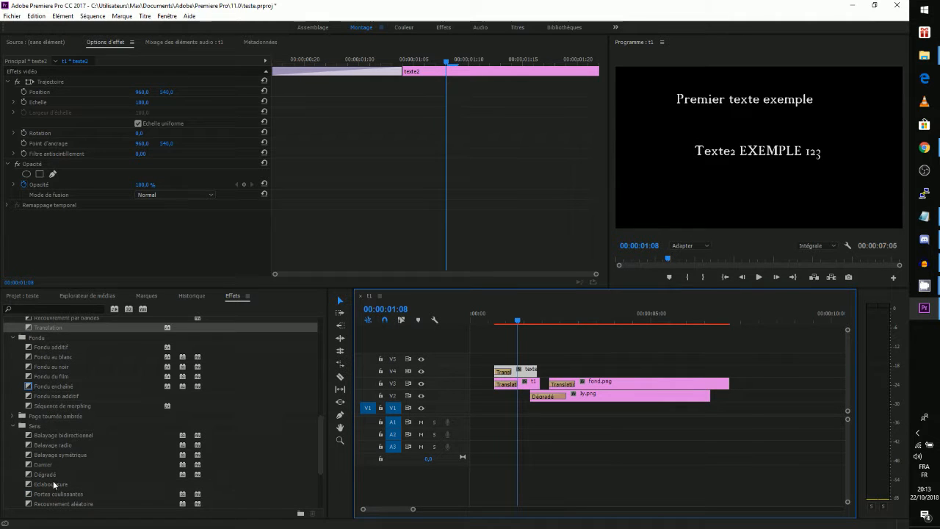
drag(51, 477, 572, 386)
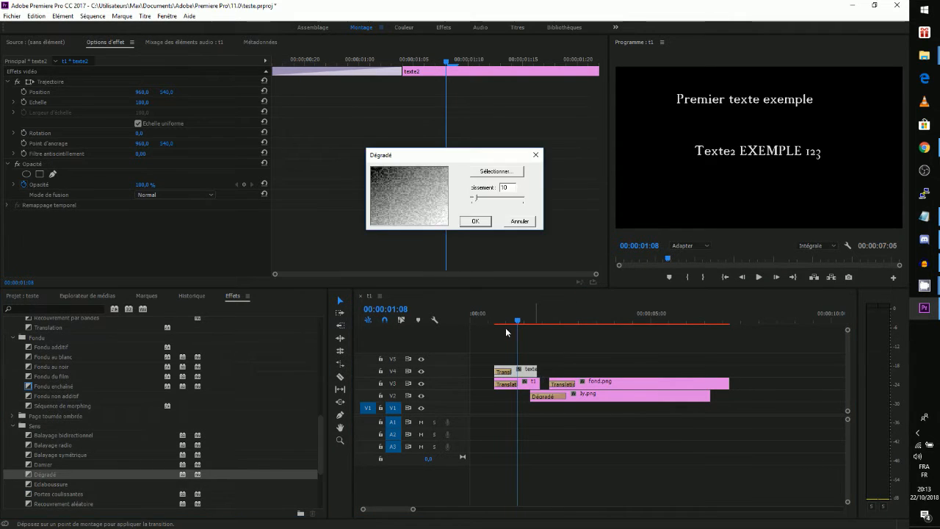
click(478, 221)
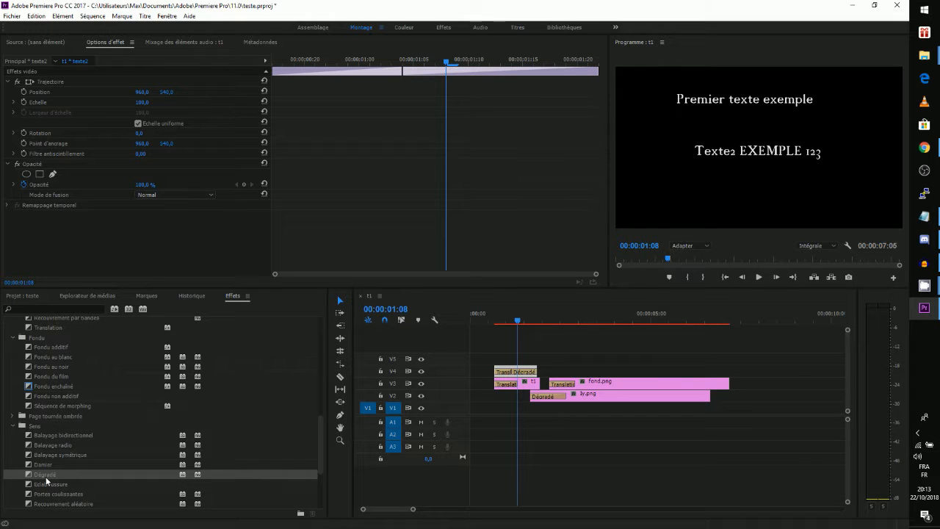
drag(47, 478, 14, 479)
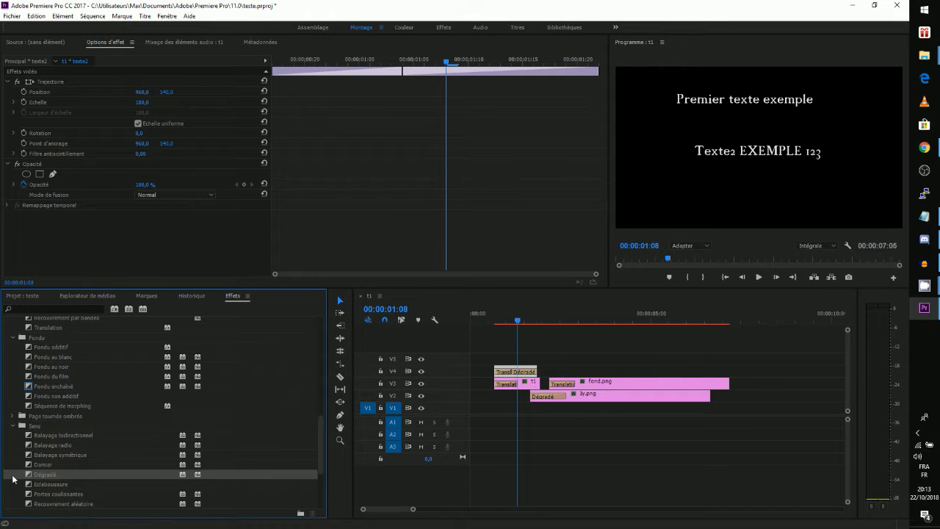
Apply the Dégradé transition with default settings to the end of t1 on V3 and enable Inverser on it
drag(328, 420, 541, 387)
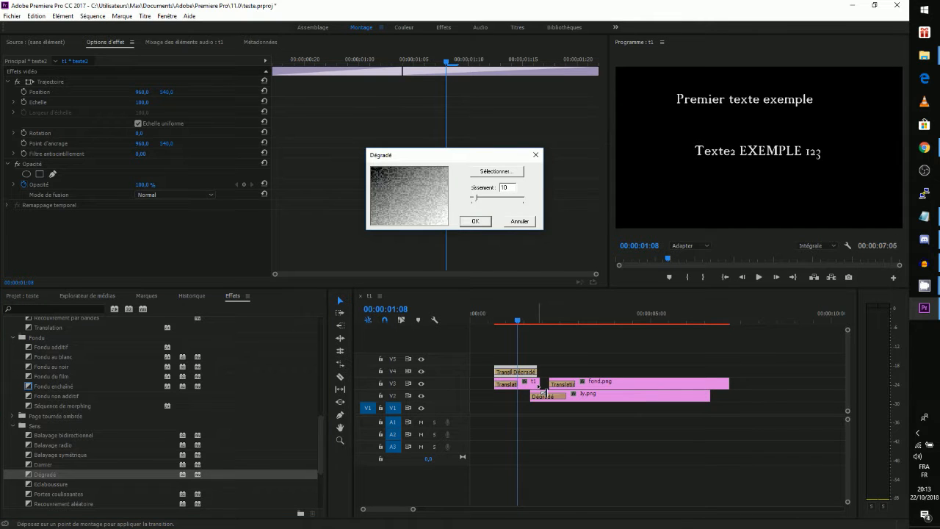
key(Return)
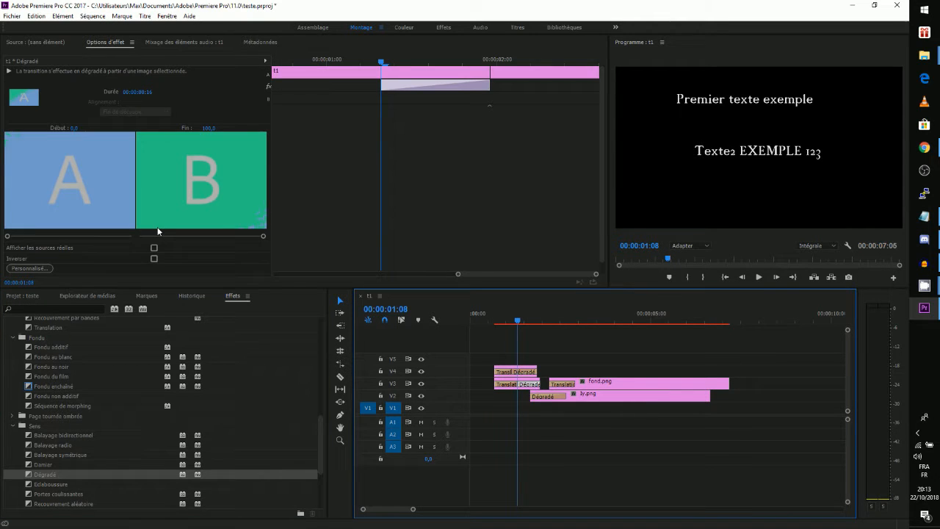
click(154, 258)
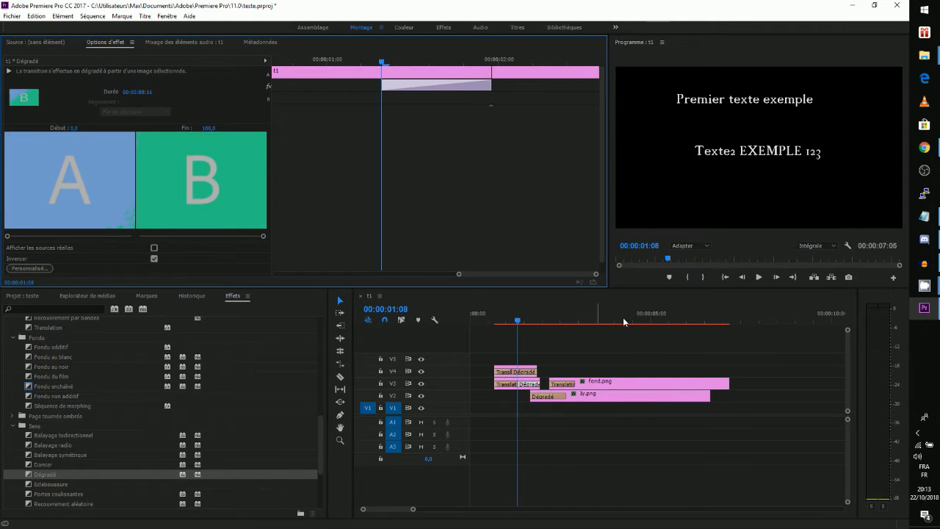
Play the sequence several times to check the text transitions and the entrances of ly.png and fond.png
click(503, 337)
key(space)
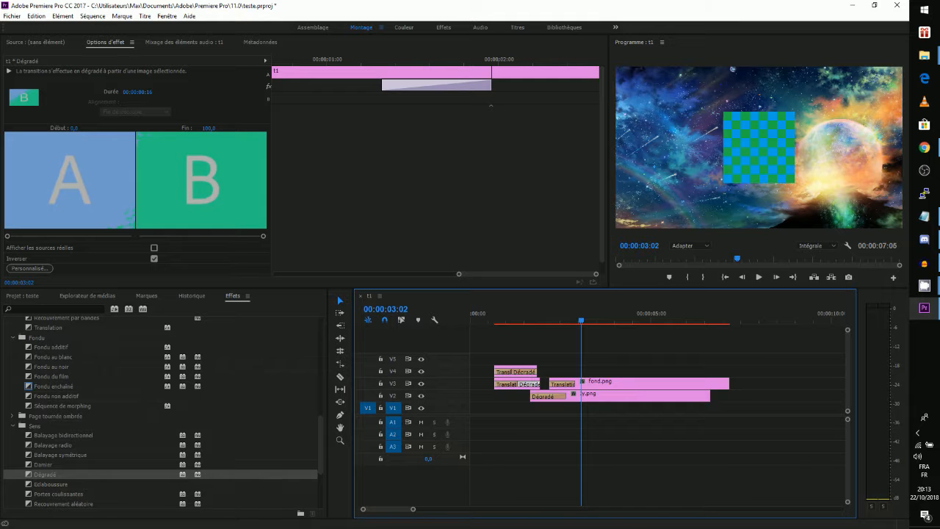
key(Home)
key(space)
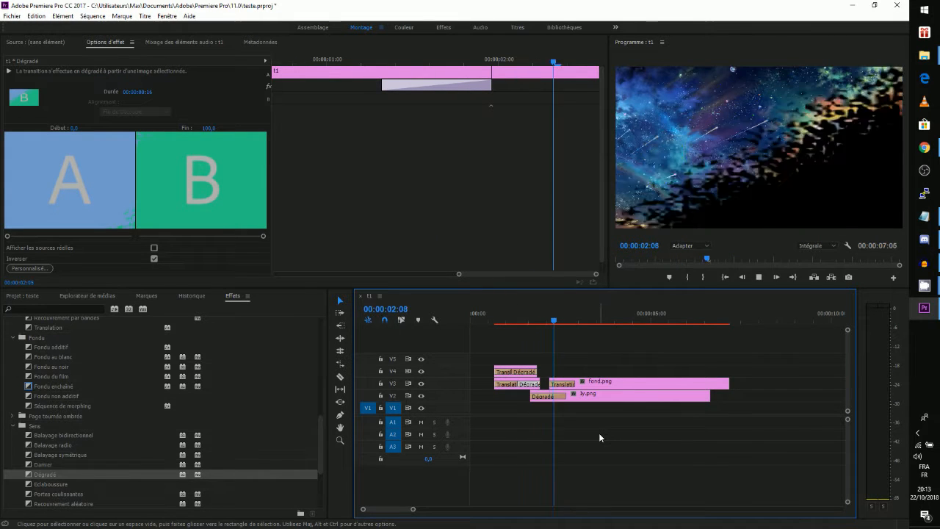
key(space)
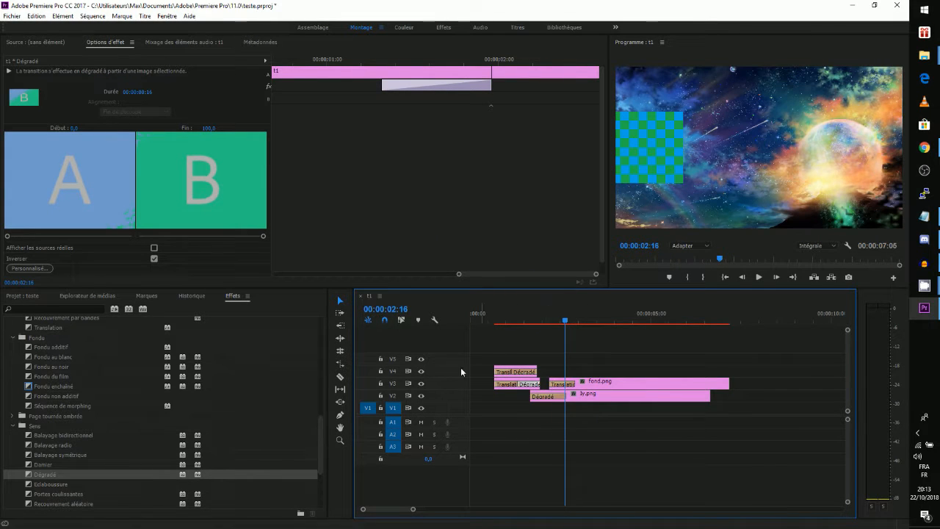
drag(489, 323, 512, 316)
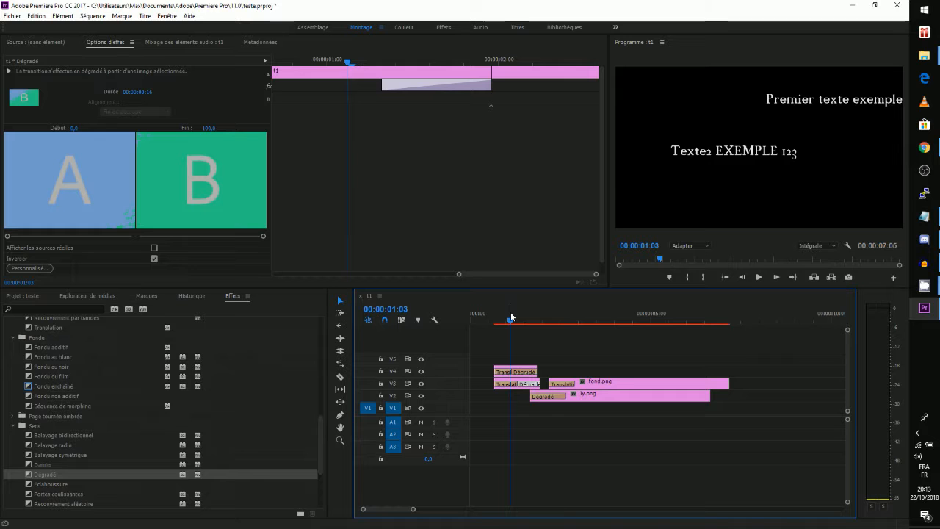
key(space)
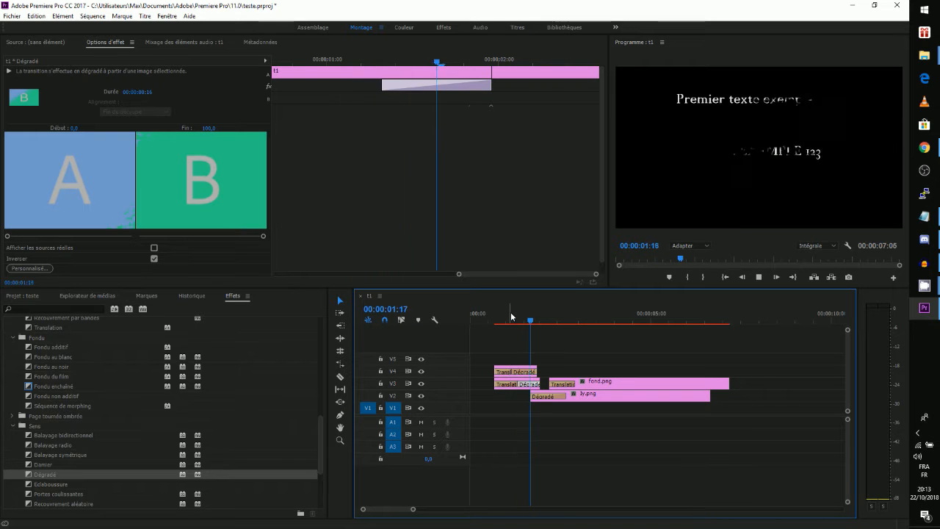
key(space)
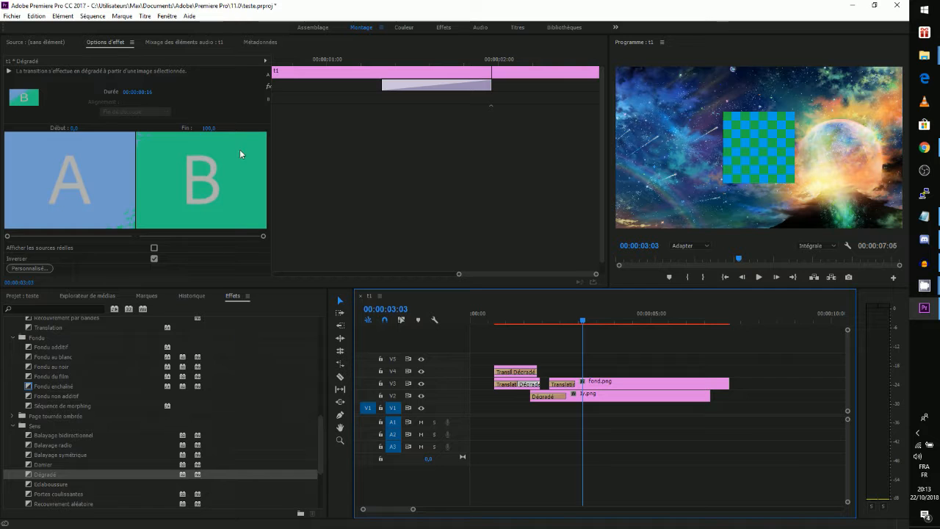
Animate fond.png's position from a keyframe at 00:00:03:03 to a second one with vertical value 800, placed shortly after 00:00:06:00
click(633, 381)
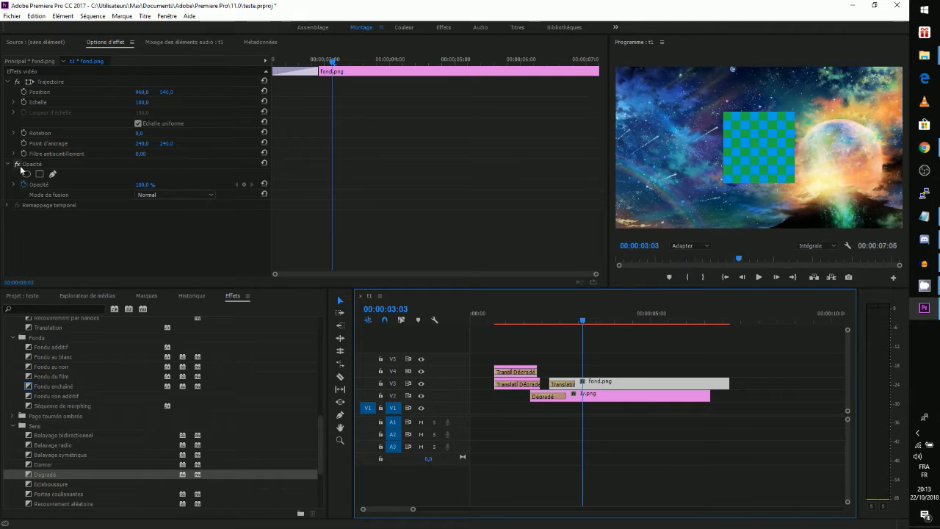
click(23, 92)
key(space)
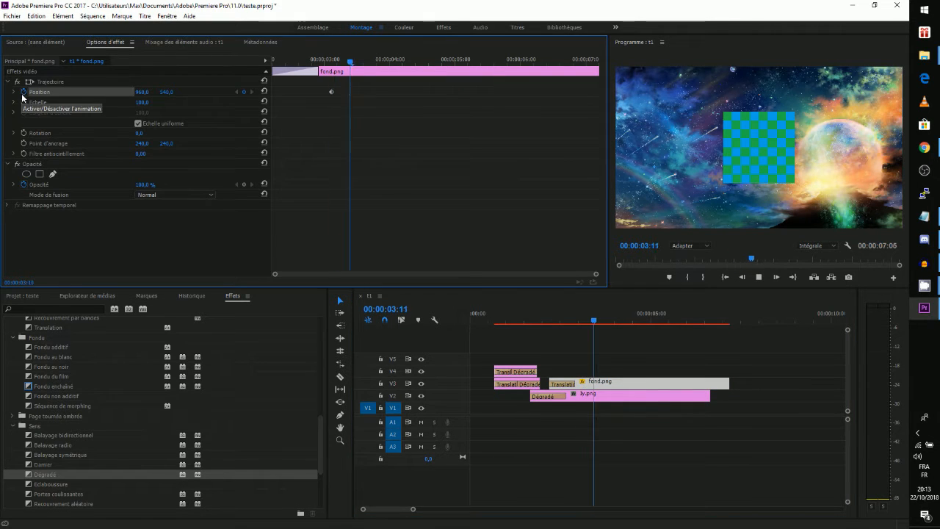
click(170, 92)
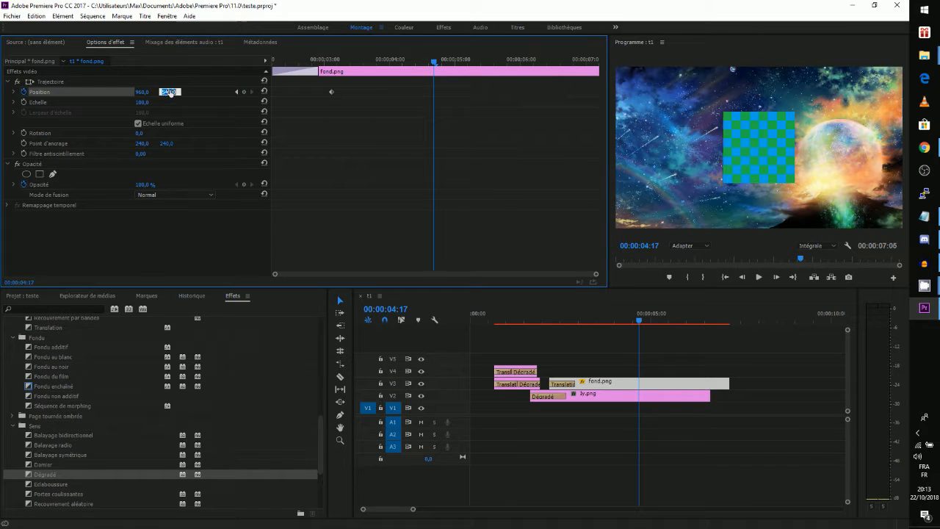
text(800)
key(Return)
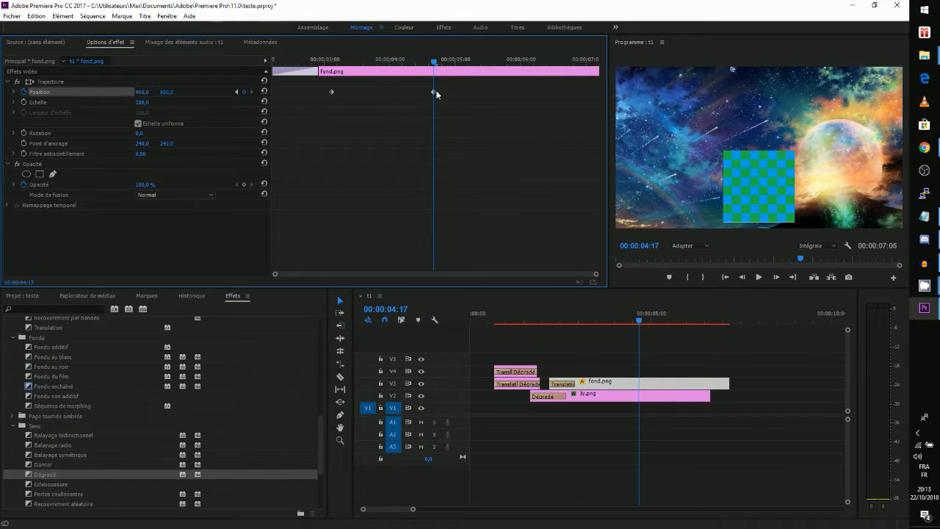
drag(433, 91, 529, 91)
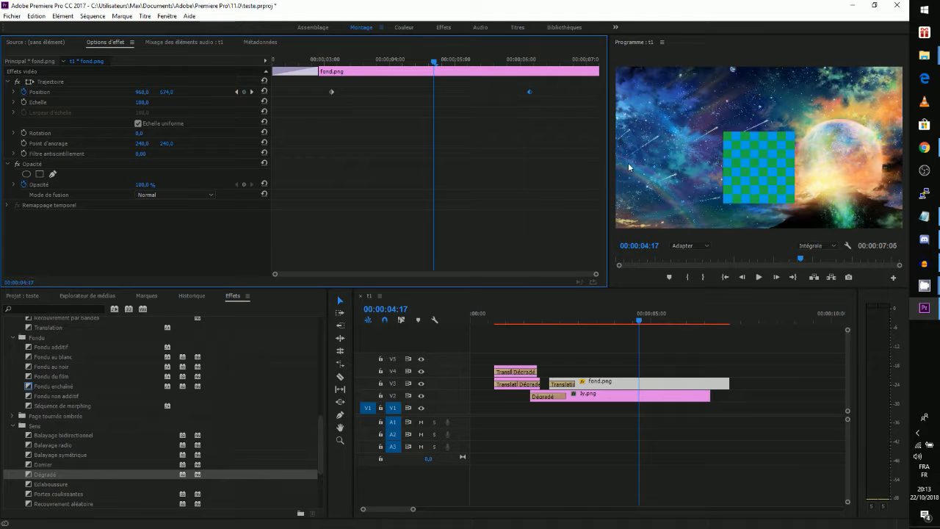
Enable scale animation on fond.png at 00:00:02:24 and set that keyframe's scale to 115
click(557, 321)
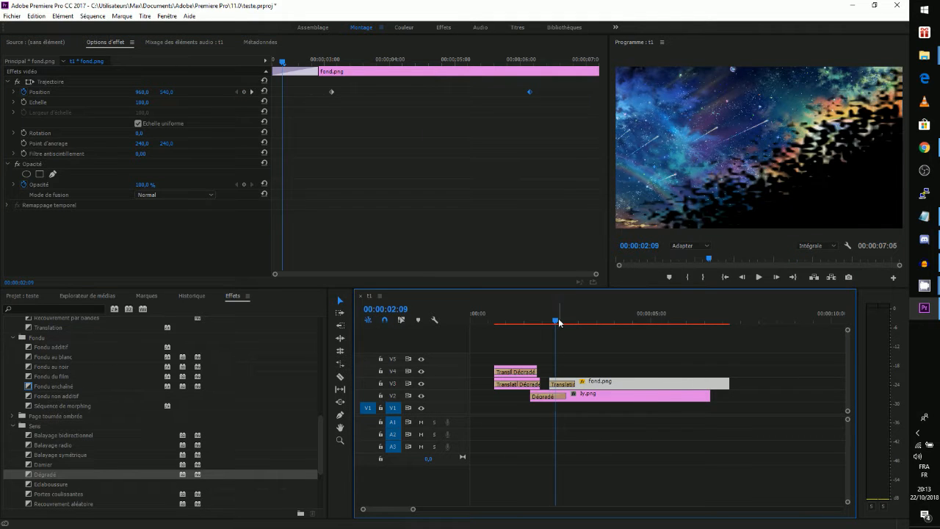
drag(558, 321, 560, 321)
key(Right)
key(Right)
key(Right)
key(Right)
key(Right)
key(Right)
key(Right)
key(Right)
key(Right)
key(Right)
key(Right)
key(Right)
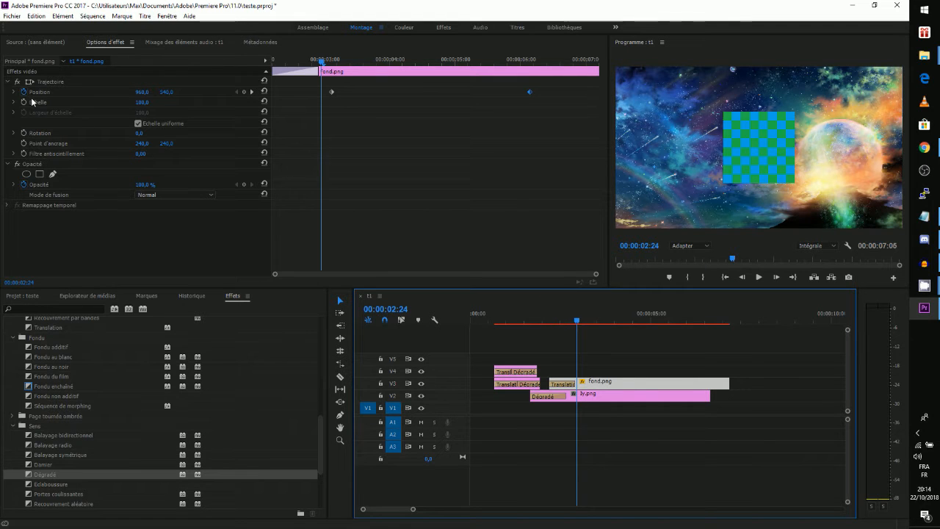
click(23, 102)
click(146, 102)
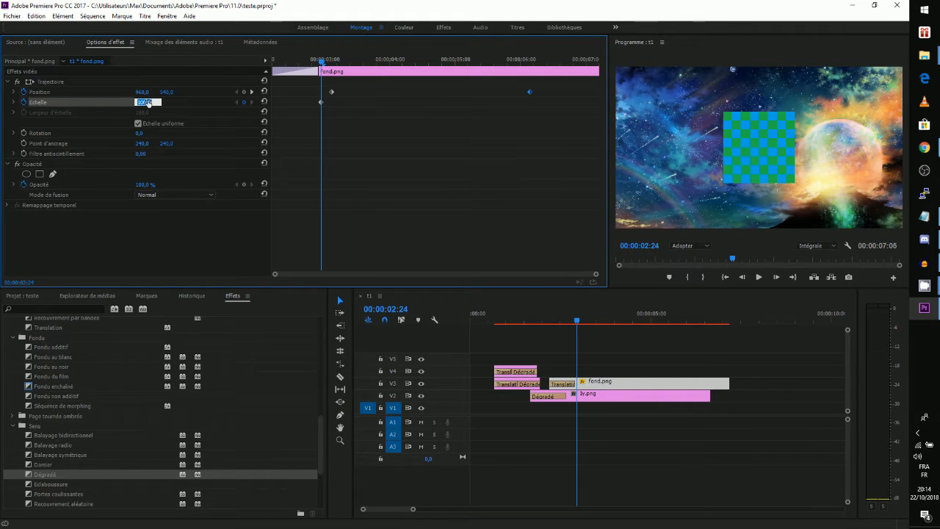
key(Return)
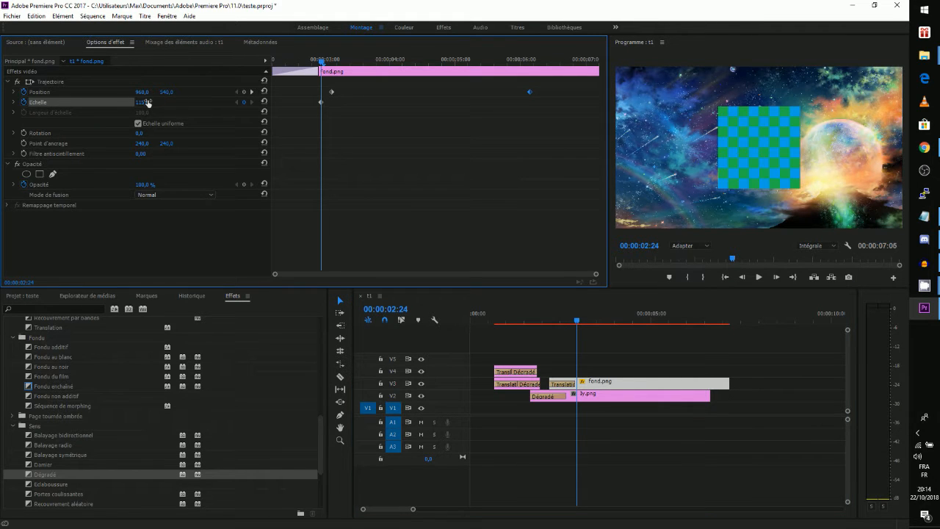
Add a scale keyframe of 100 to fond.png at 00:00:02:18 and move the 115 keyframe to shortly after 00:00:06:00
click(307, 59)
click(147, 102)
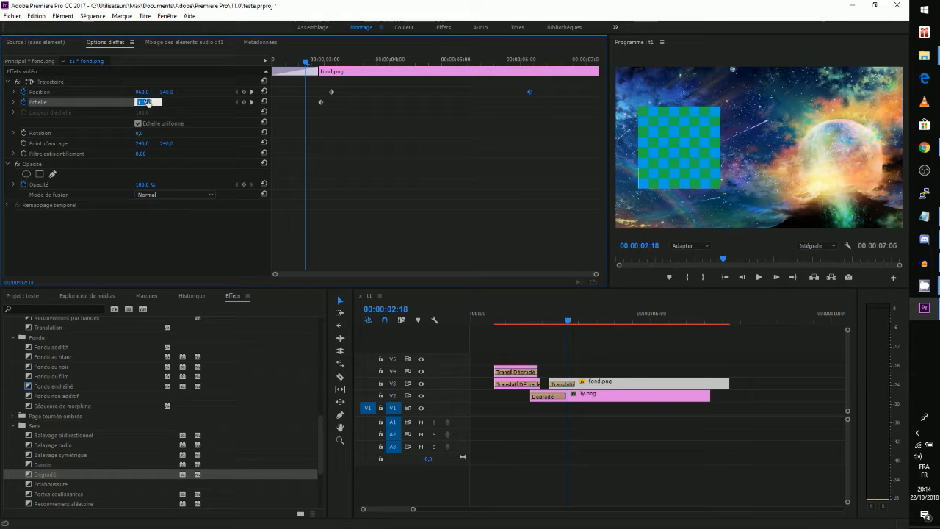
text(100)
key(Return)
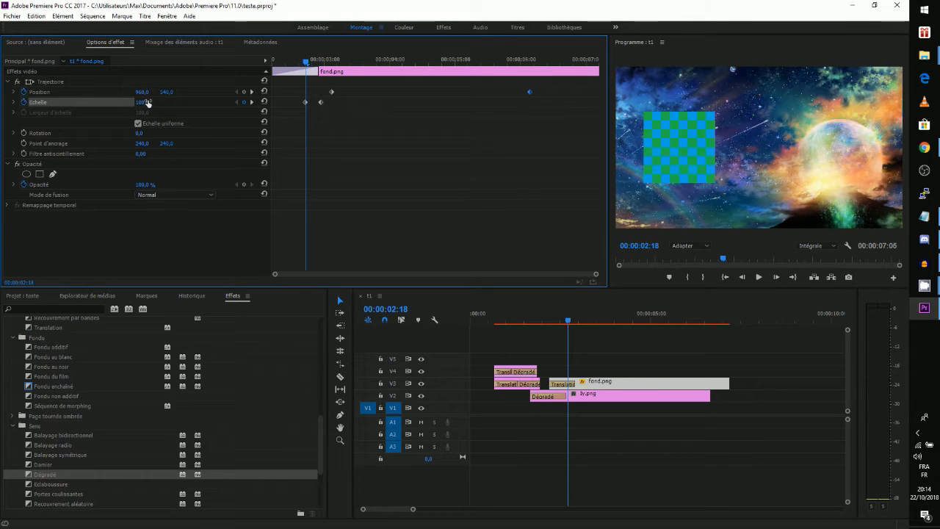
drag(321, 103, 543, 115)
click(489, 327)
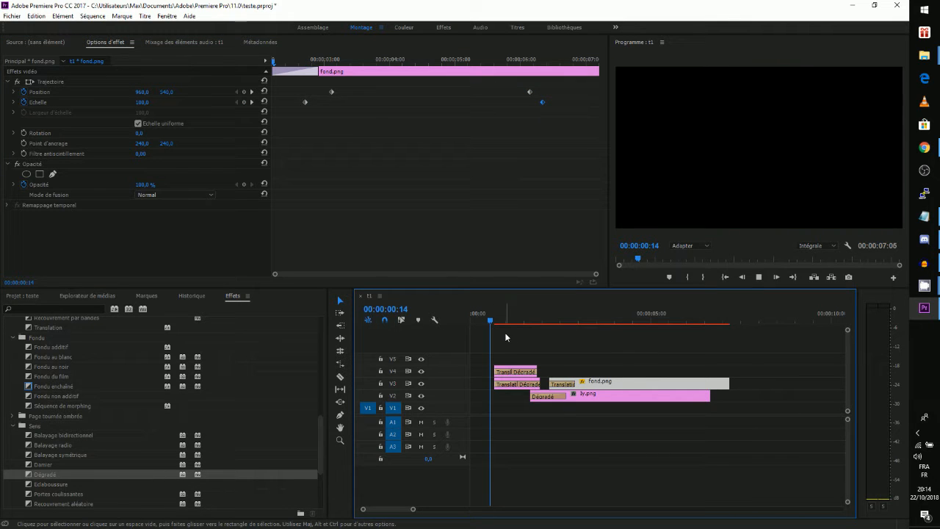
Preview fond.png's combined position and scale animation, and delete both of its scale keyframes
key(space)
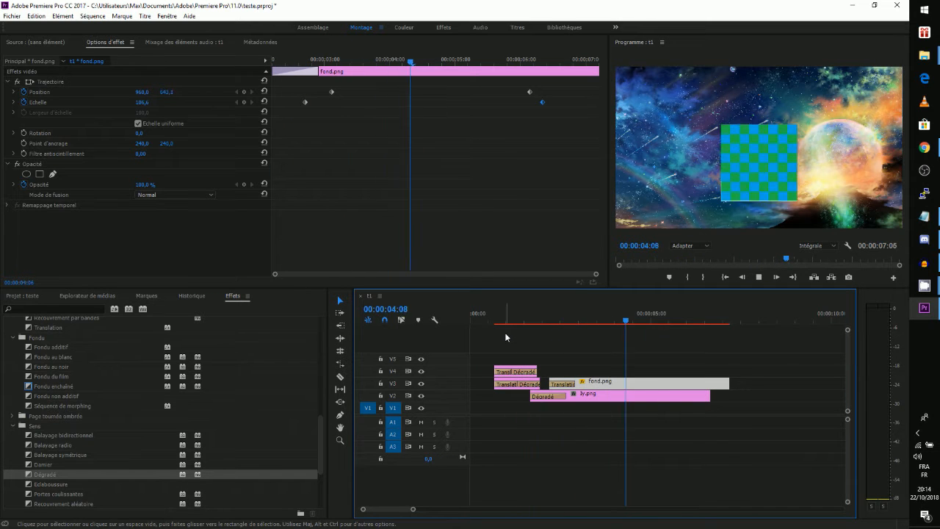
key(space)
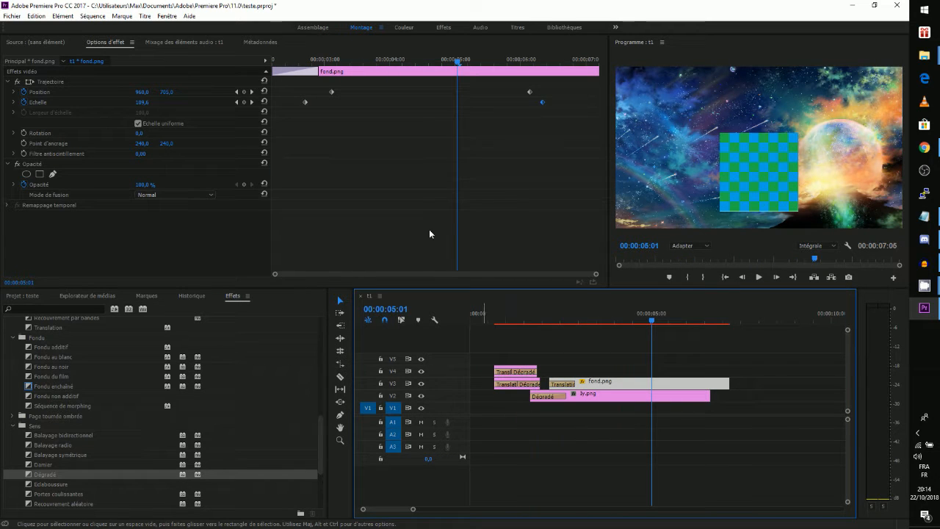
click(306, 102)
key(Delete)
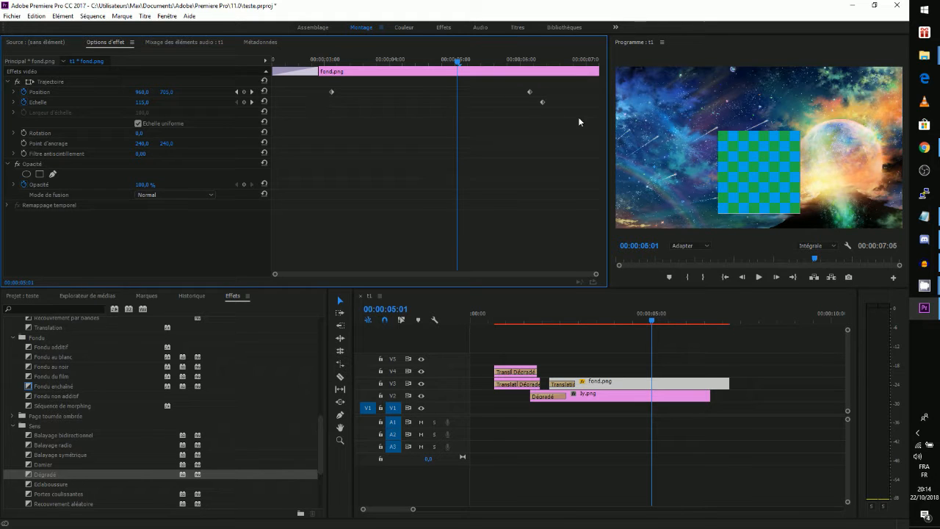
key(Delete)
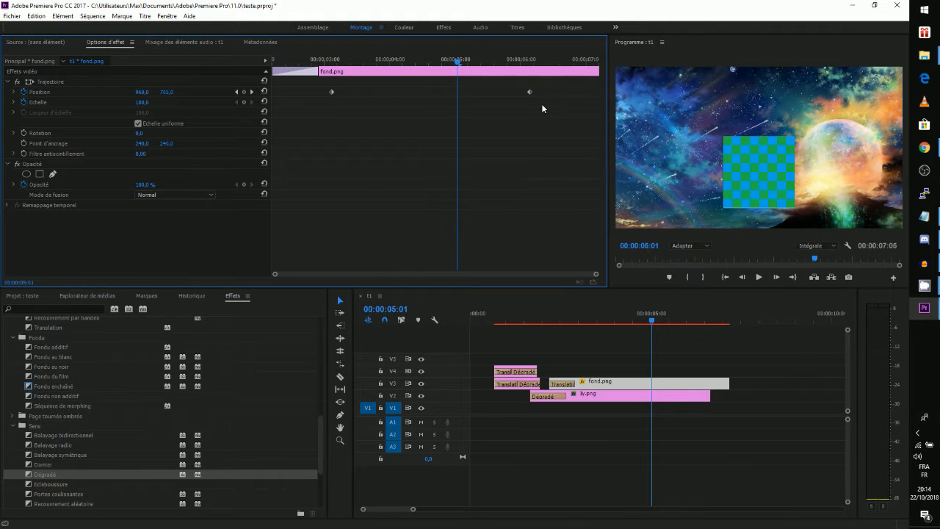
Animate ly.png's scale from a keyframe of 100 at 00:00:01:18 to one of 115 at 00:00:06:16
click(580, 395)
click(23, 102)
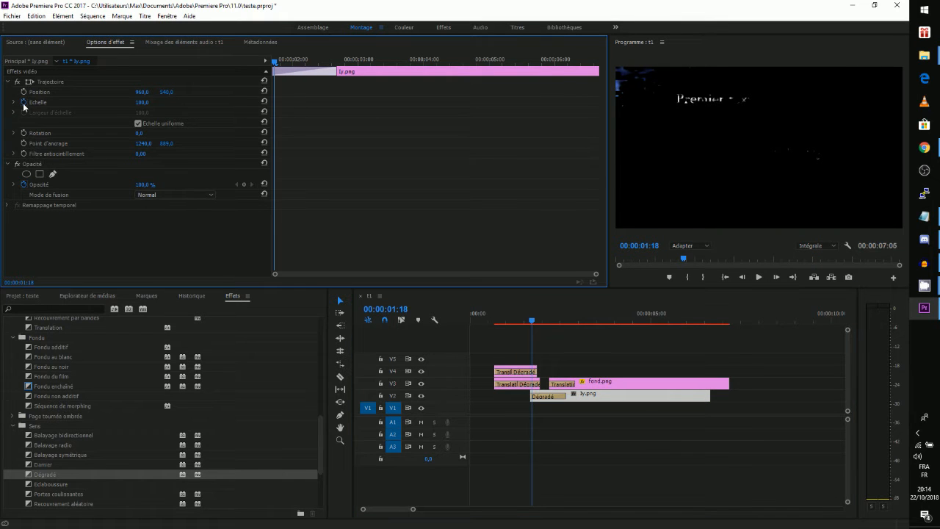
key(space)
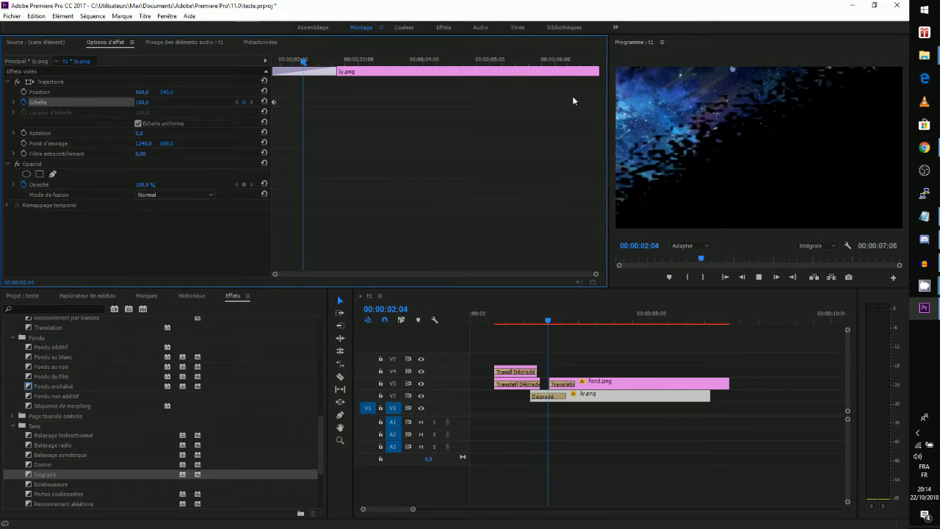
click(565, 60)
key(space)
click(144, 102)
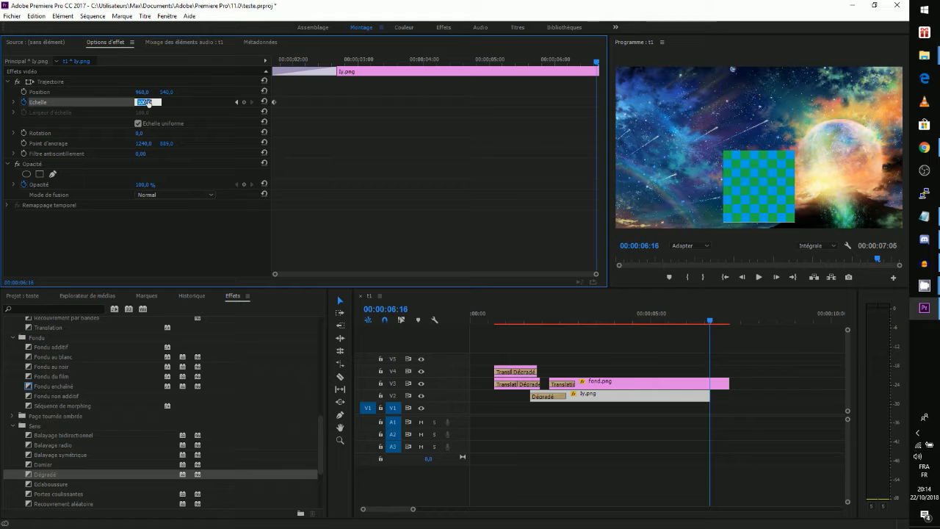
text(115)
key(Return)
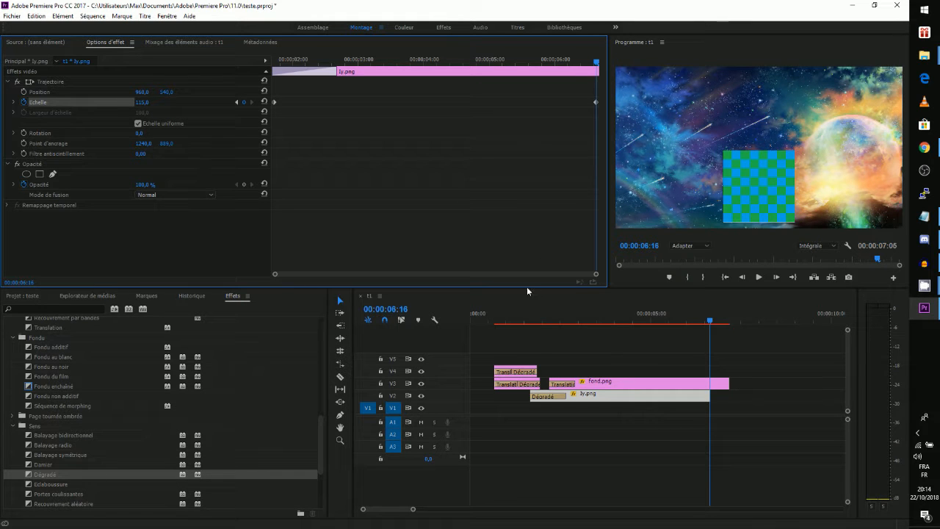
Play the sequence from around 00:00:01:00 to check ly.png's gradual zoom behind the moving fond.png
click(544, 317)
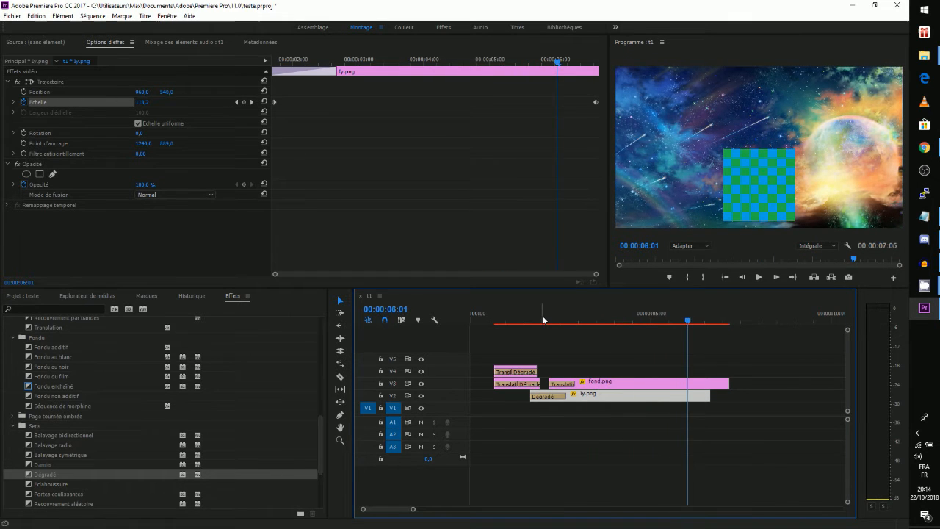
click(542, 319)
drag(542, 319, 519, 321)
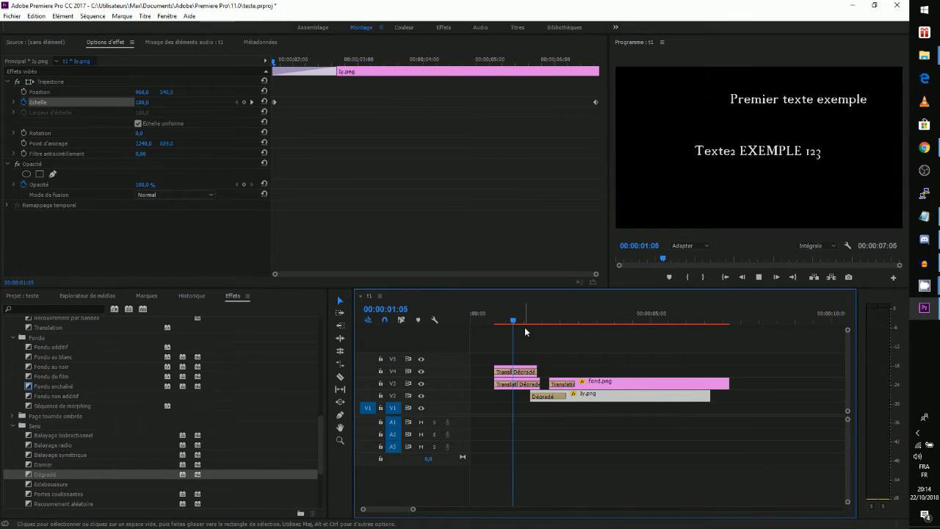
key(space)
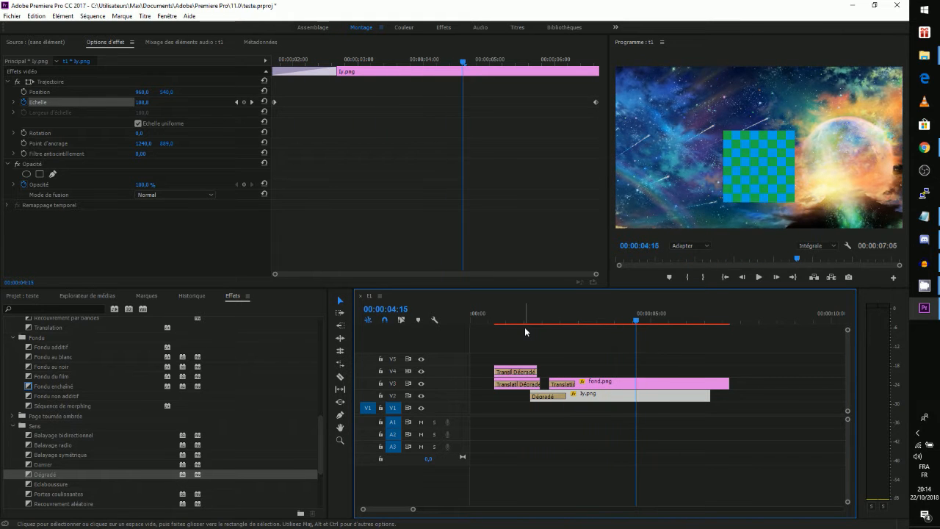
key(space)
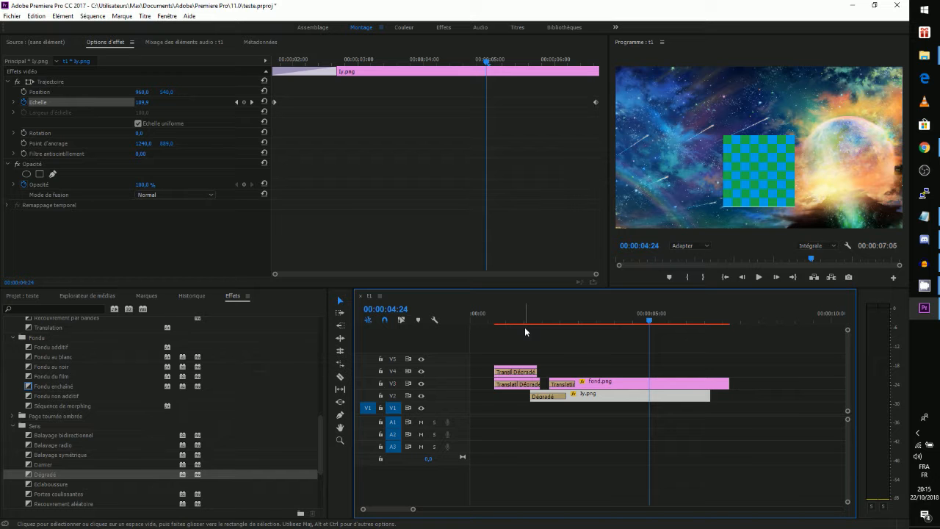
key(space)
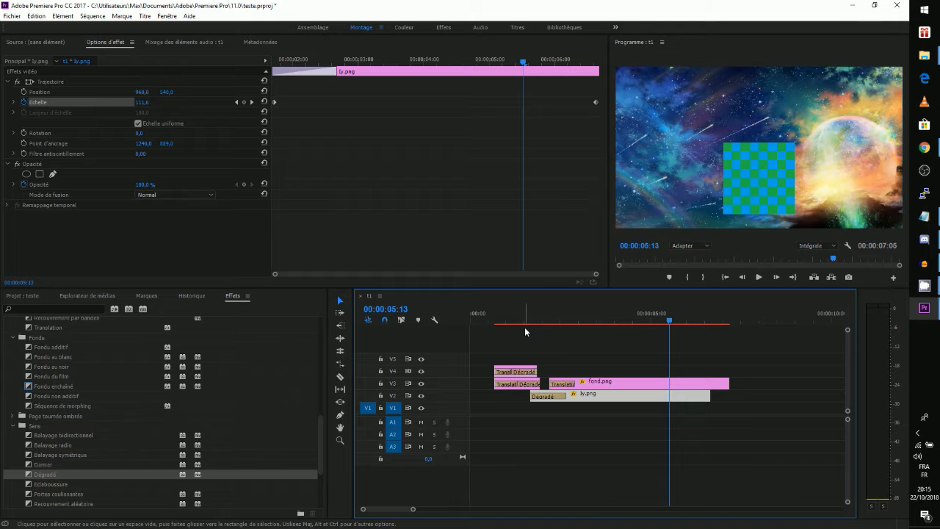
Lower the program monitor's playback resolution to 1/4 and replay the sequence from 00:00:00:11
click(808, 246)
click(816, 277)
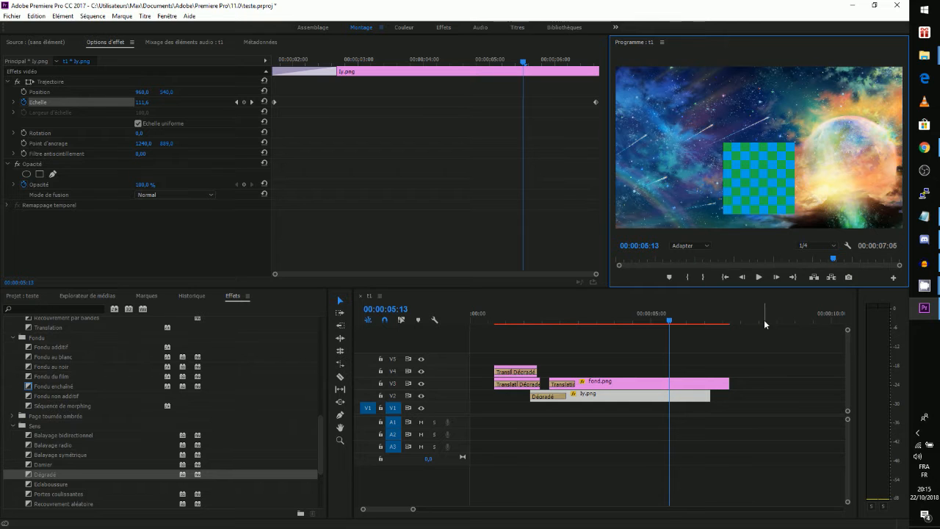
click(484, 315)
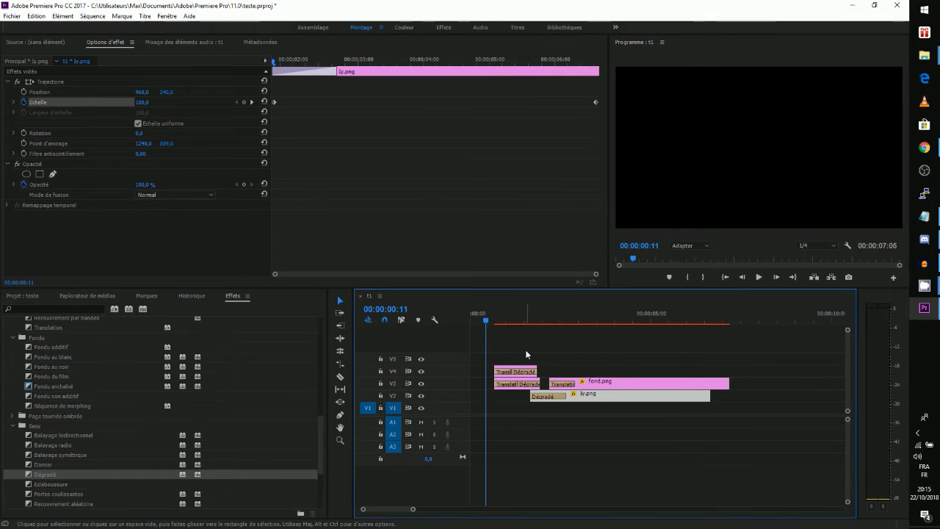
key(space)
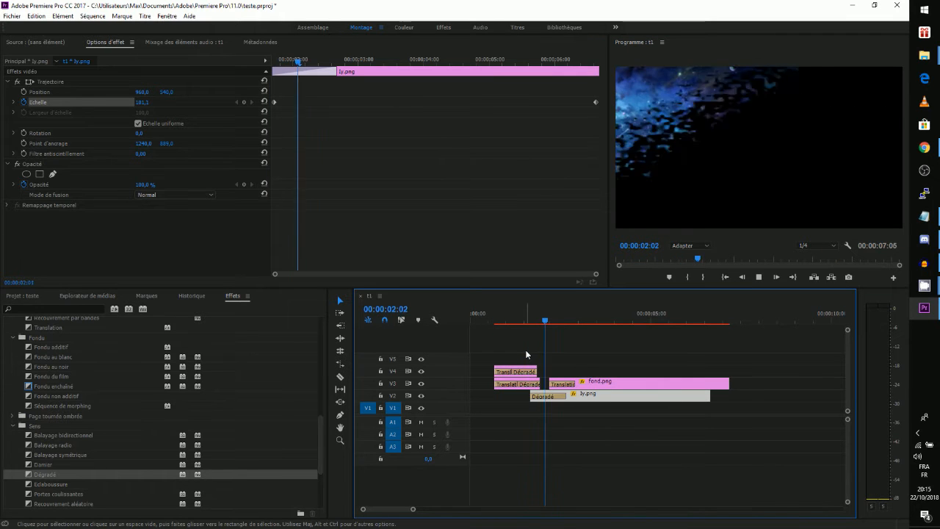
key(space)
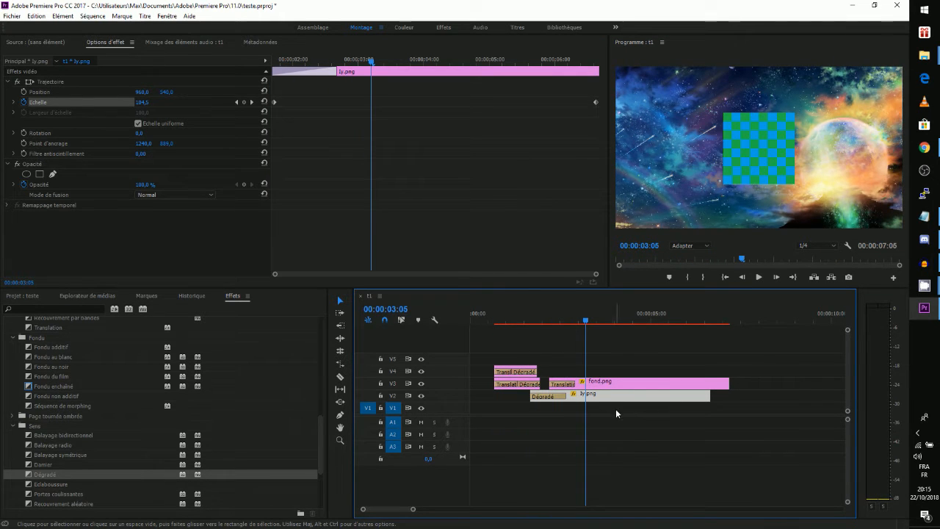
Place another fond.png clip on track V1, scale it to 500 and align its start with ly.png
click(22, 295)
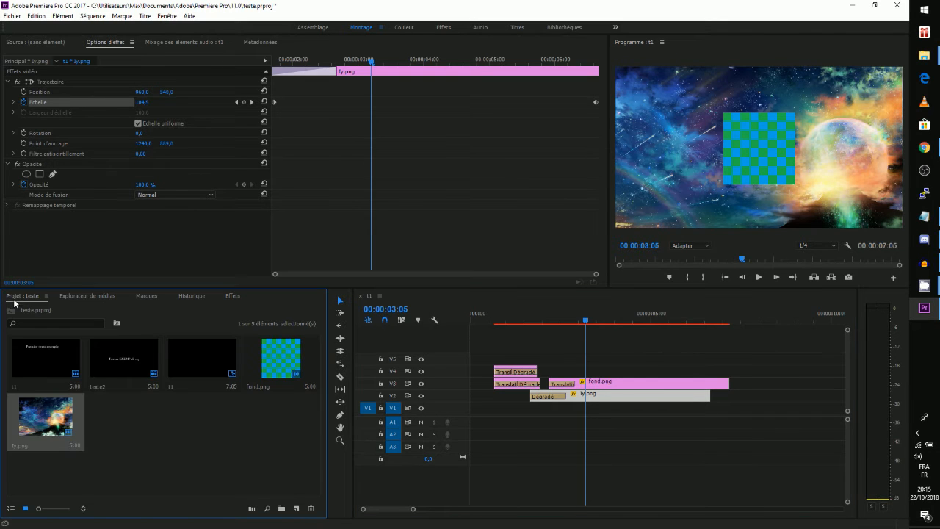
drag(296, 363, 544, 415)
click(544, 411)
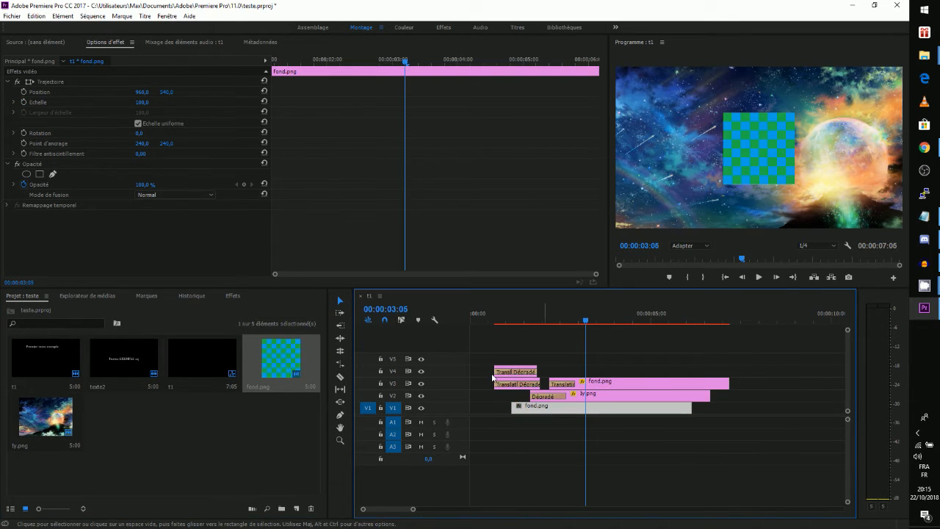
click(148, 100)
text(500)
key(Return)
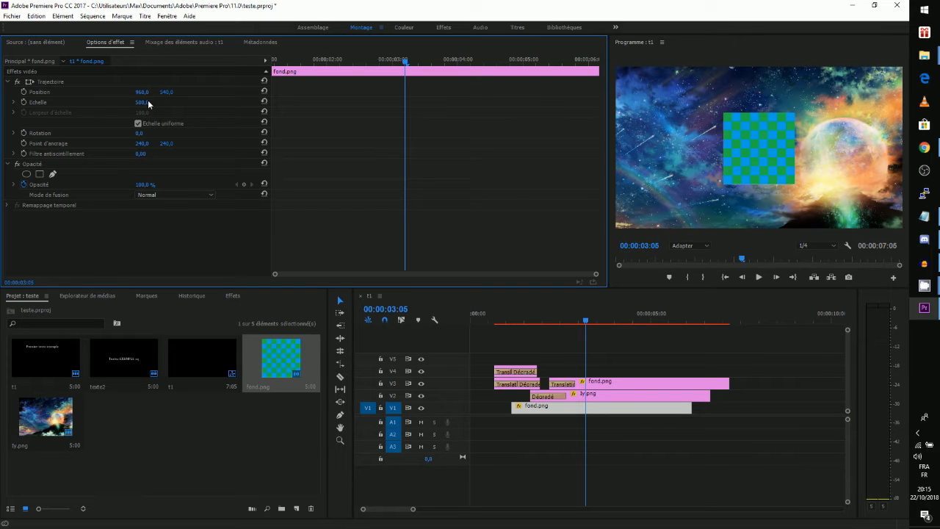
drag(536, 308, 508, 306)
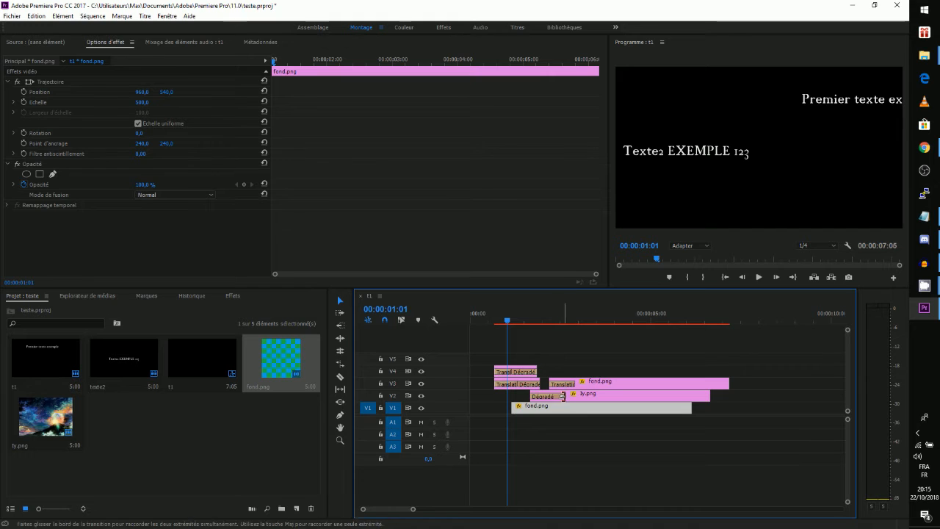
drag(563, 409, 581, 409)
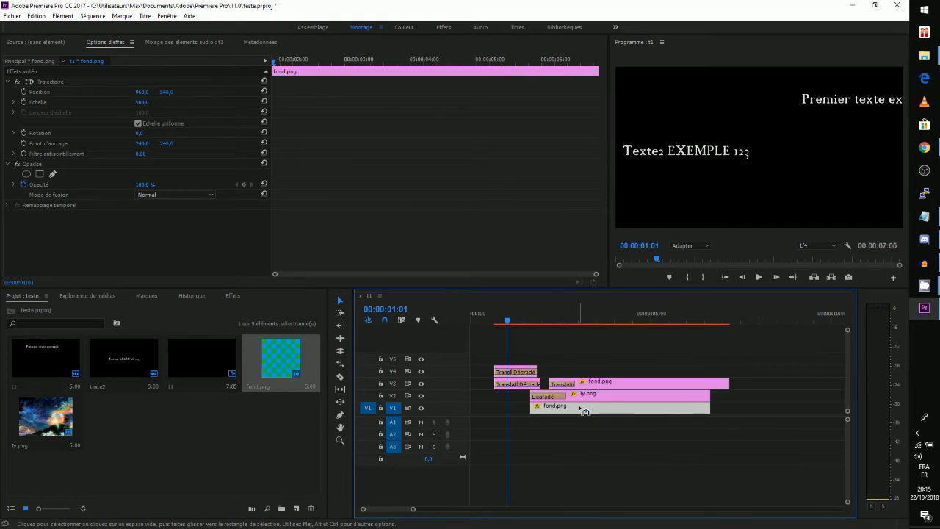
Apply a Dégradé transition with a softness of 10 to the start of the V1 fond.png clip and reverse its direction
click(232, 296)
drag(73, 473, 536, 411)
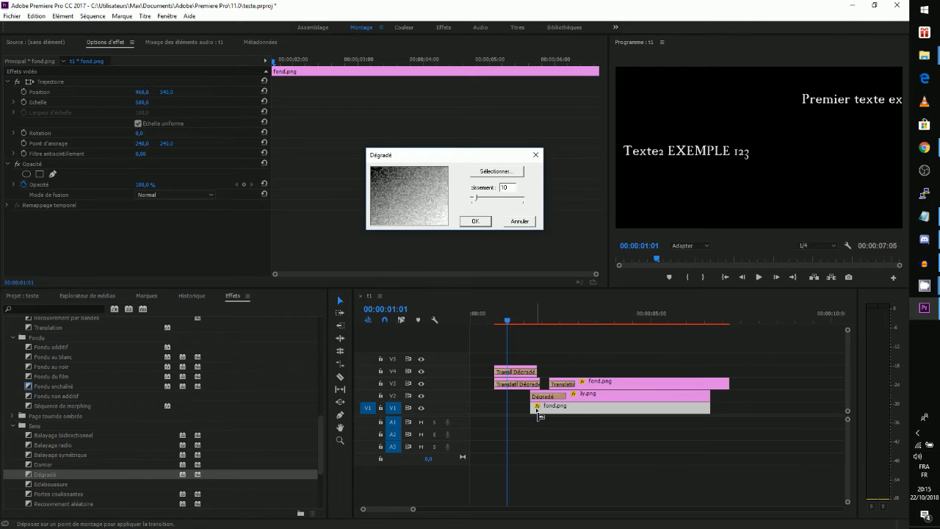
click(474, 221)
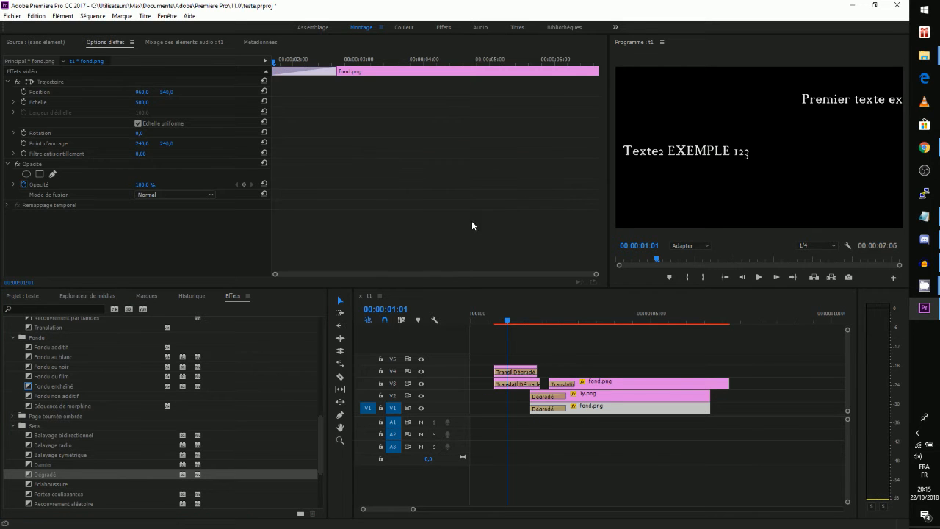
click(546, 407)
click(153, 259)
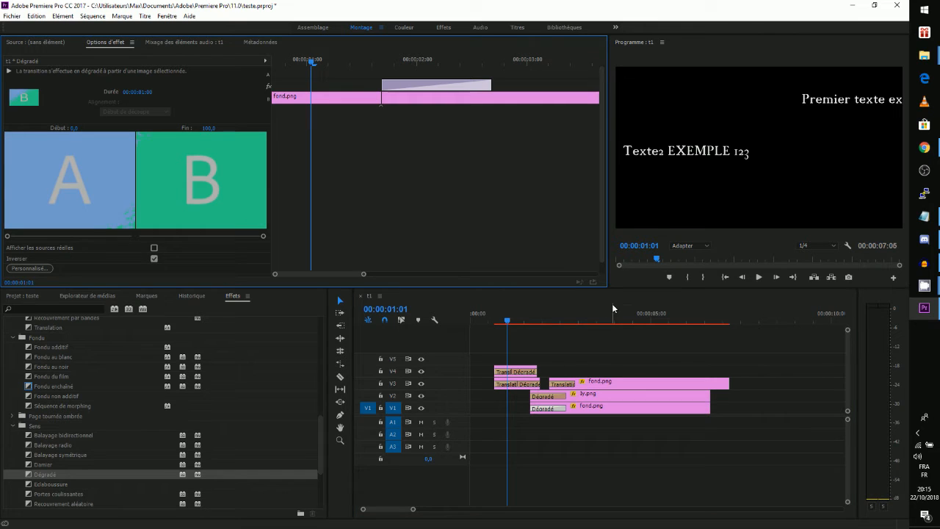
Play the section from about 00:00:01:00 to 00:00:02:20 repeatedly to check the opposing Dégradé transitions of ly.png and the V1 fond.png
key(space)
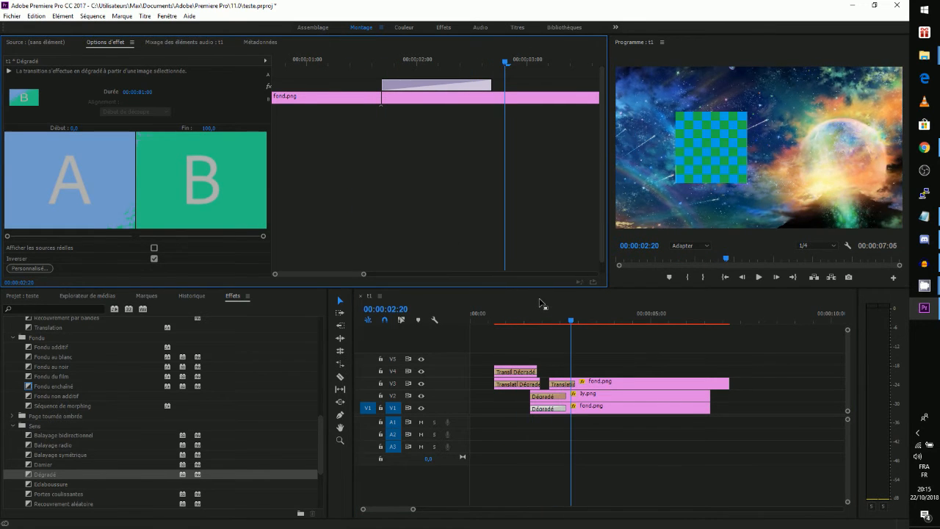
click(512, 312)
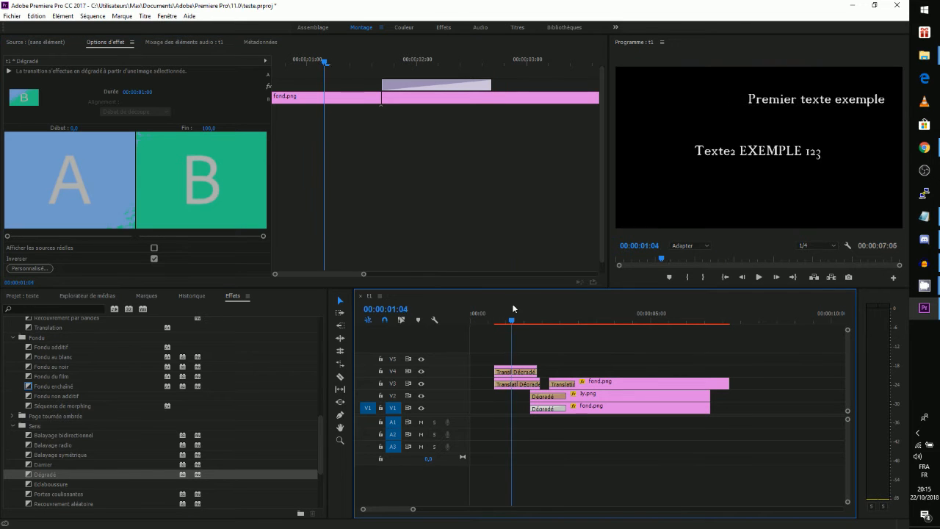
key(space)
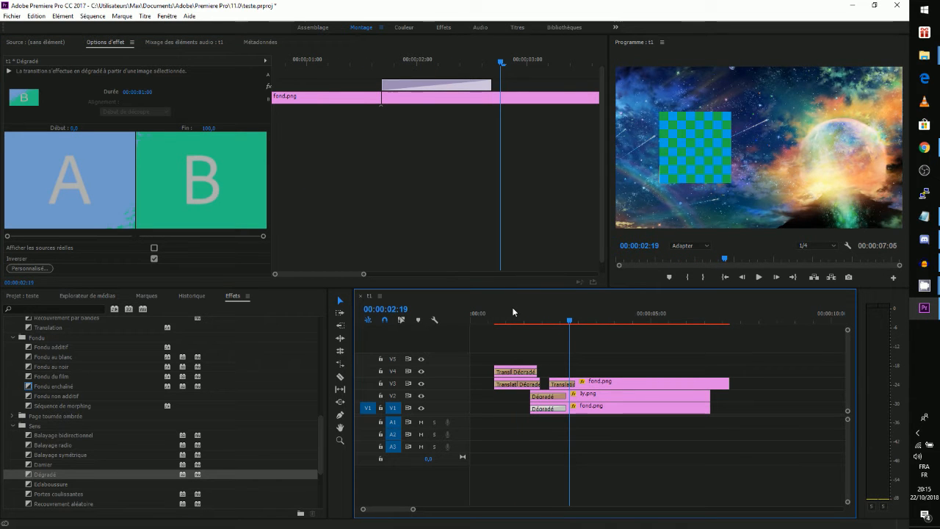
click(531, 323)
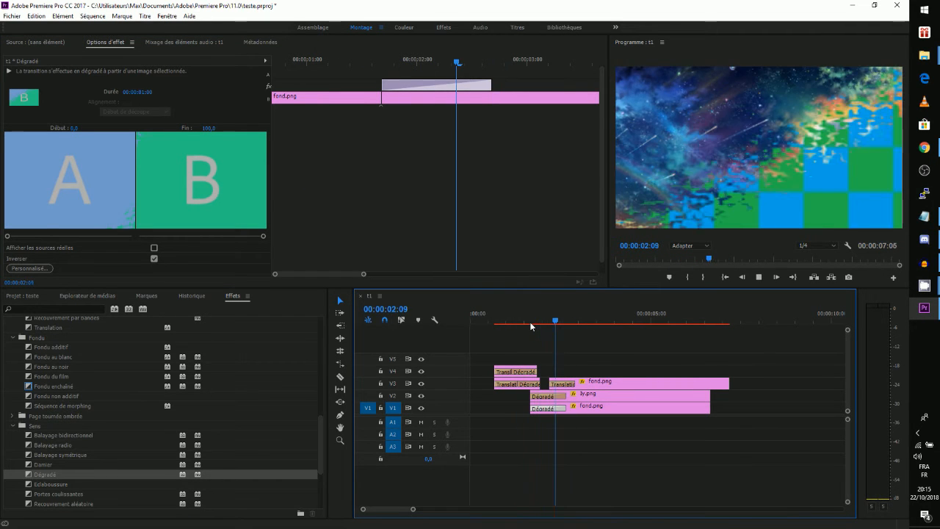
key(space)
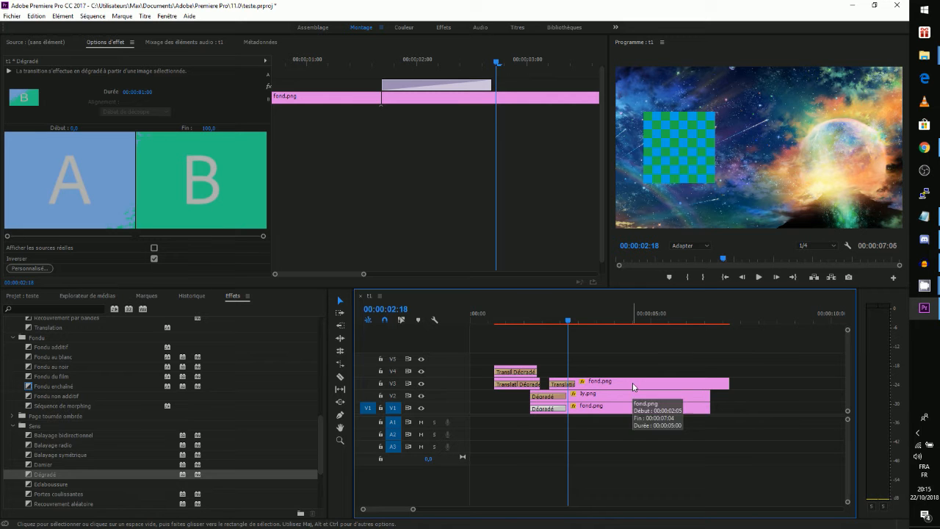
click(523, 323)
key(space)
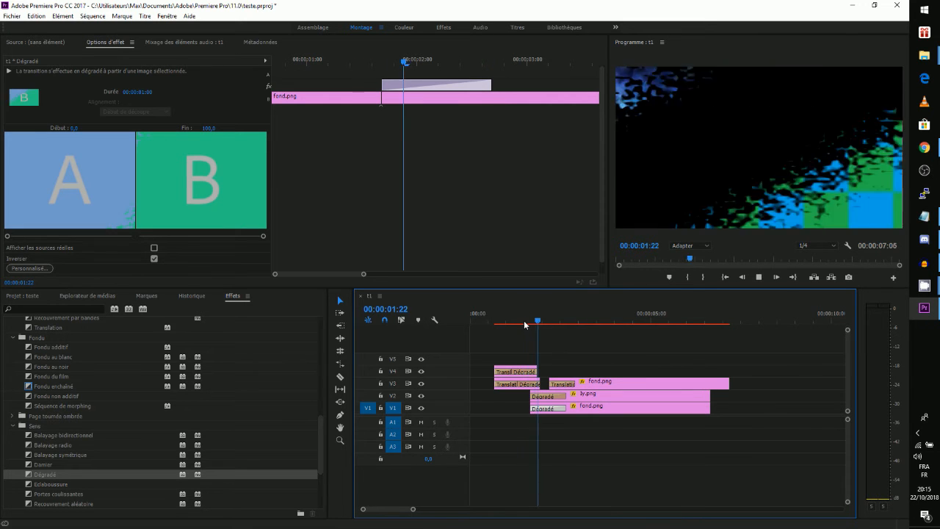
click(523, 323)
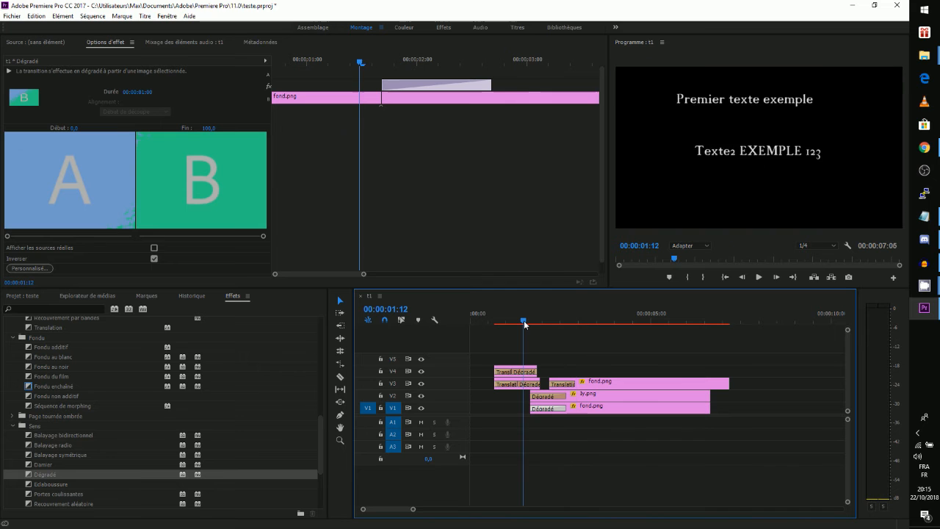
key(space)
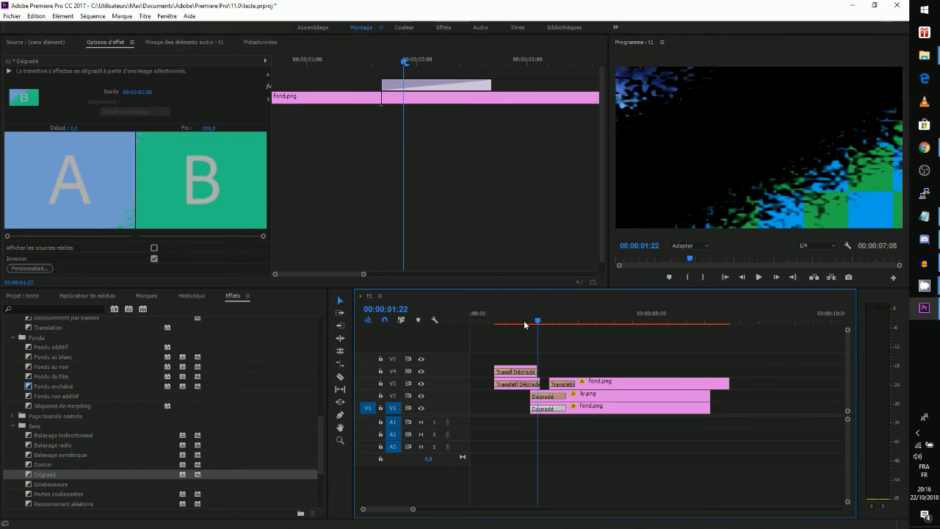
key(space)
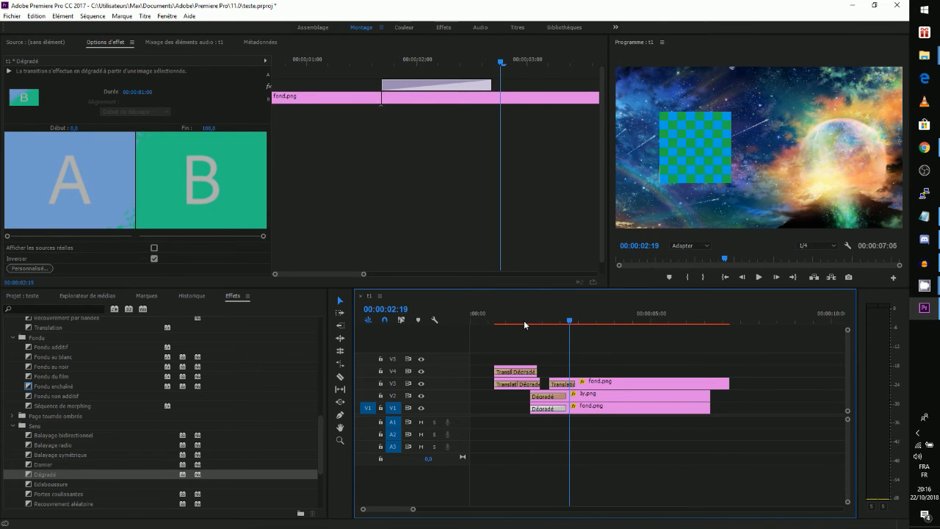
Compare the effect settings of the V1 and V3 fond.png clips and play the sequence from 00:00:02:19
click(603, 409)
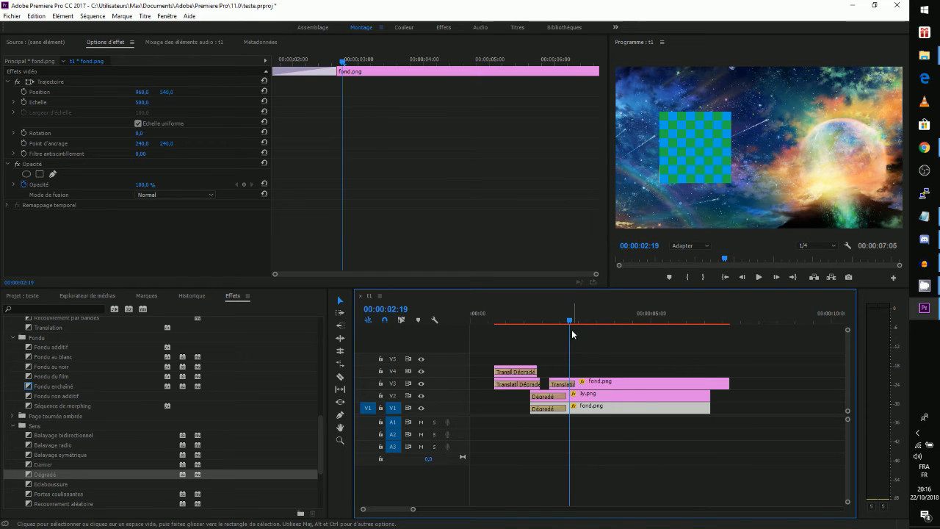
click(633, 379)
key(space)
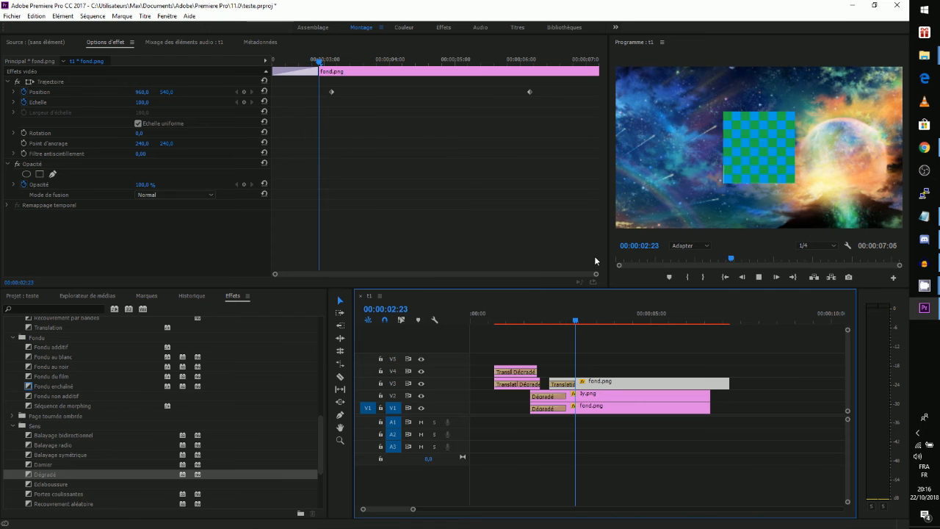
key(space)
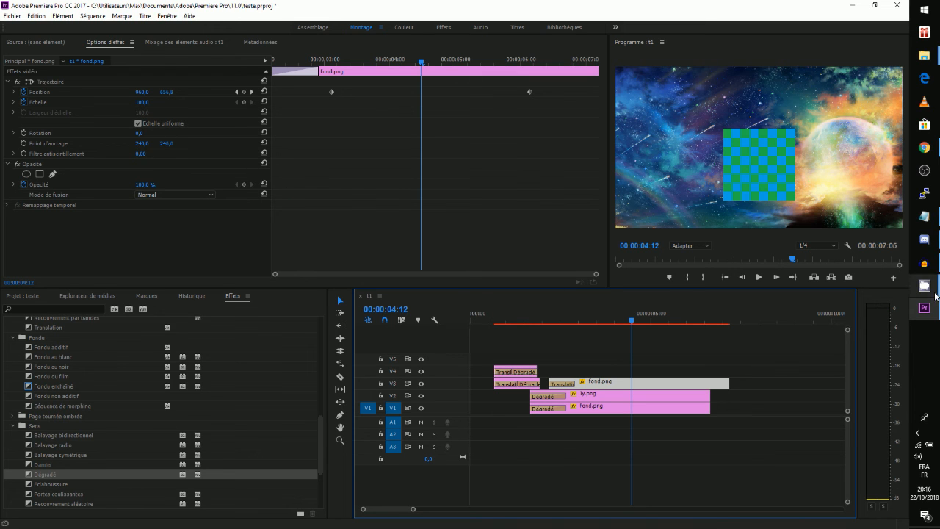
mouse_move(933, 295)
click(851, 274)
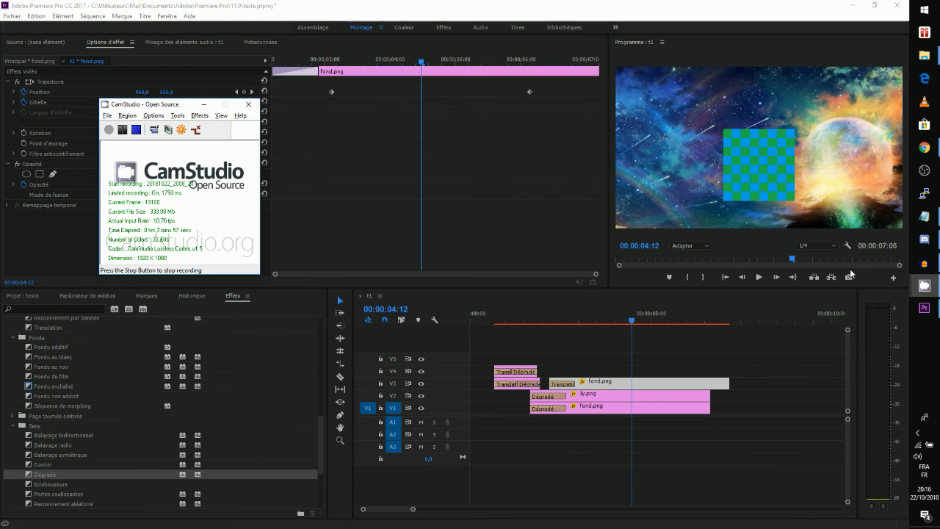